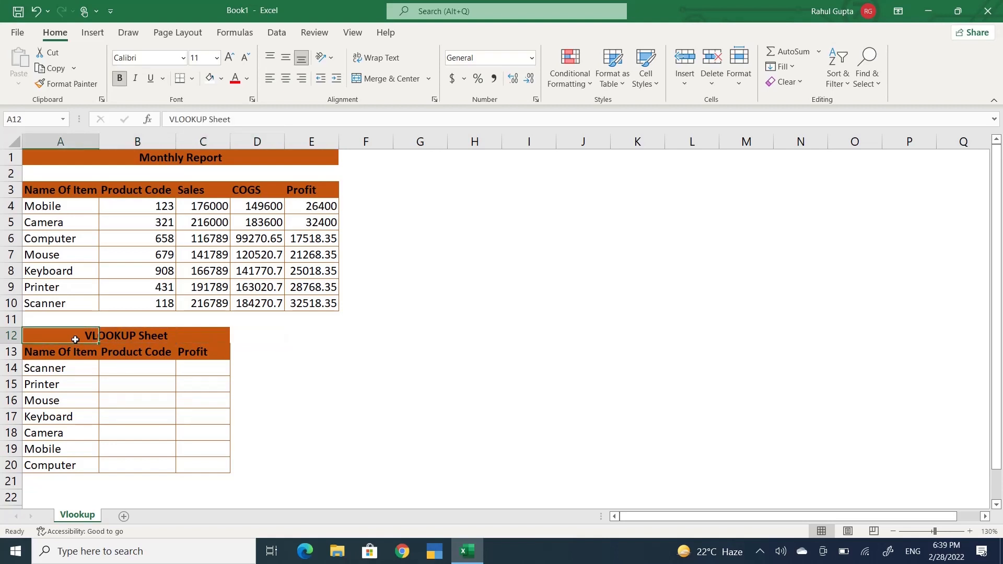
pyautogui.press('Right')
pyautogui.press('Right')
pyautogui.press('Right')
pyautogui.press('Left')
pyautogui.press('Left')
pyautogui.press('Left')
pyautogui.press('Right')
pyautogui.press('Right')
pyautogui.press('Right')
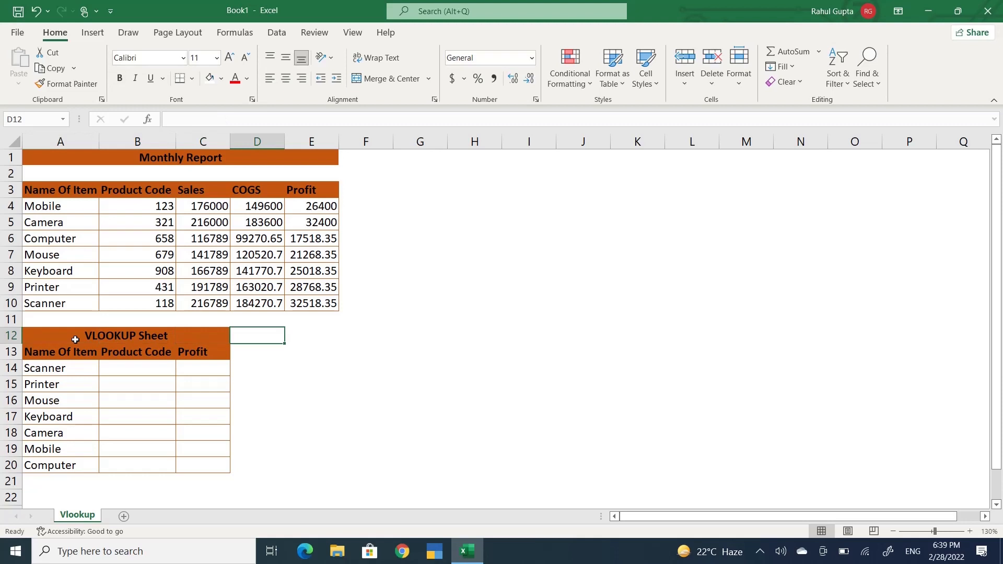
pyautogui.hotkey('ctrl', '1')
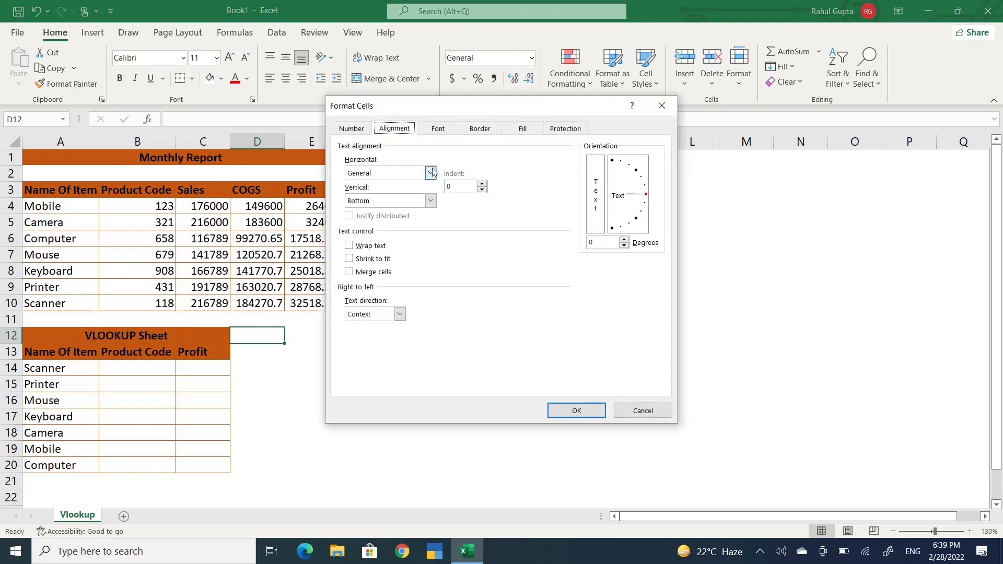
pyautogui.click(431, 167)
pyautogui.click(401, 246)
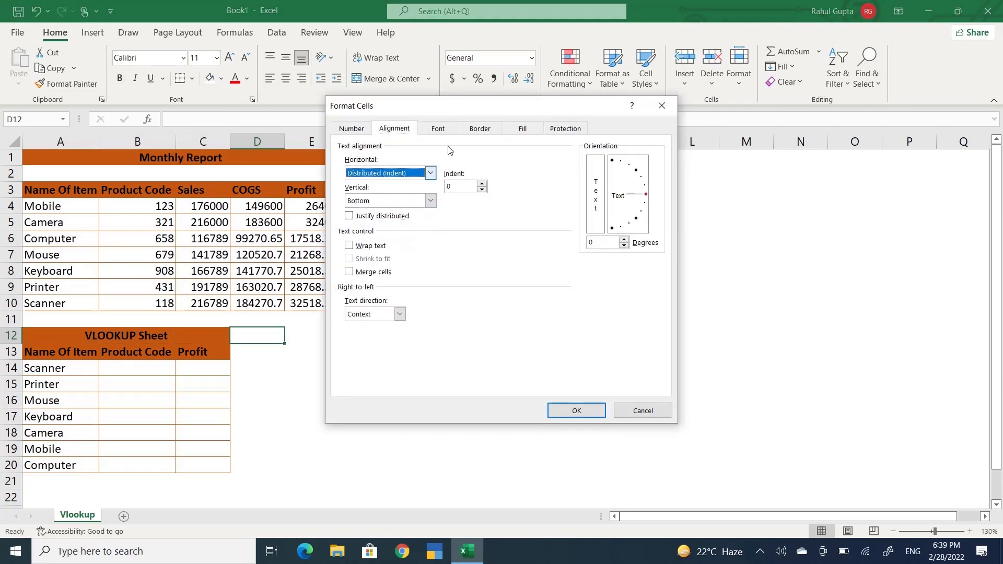
pyautogui.click(430, 173)
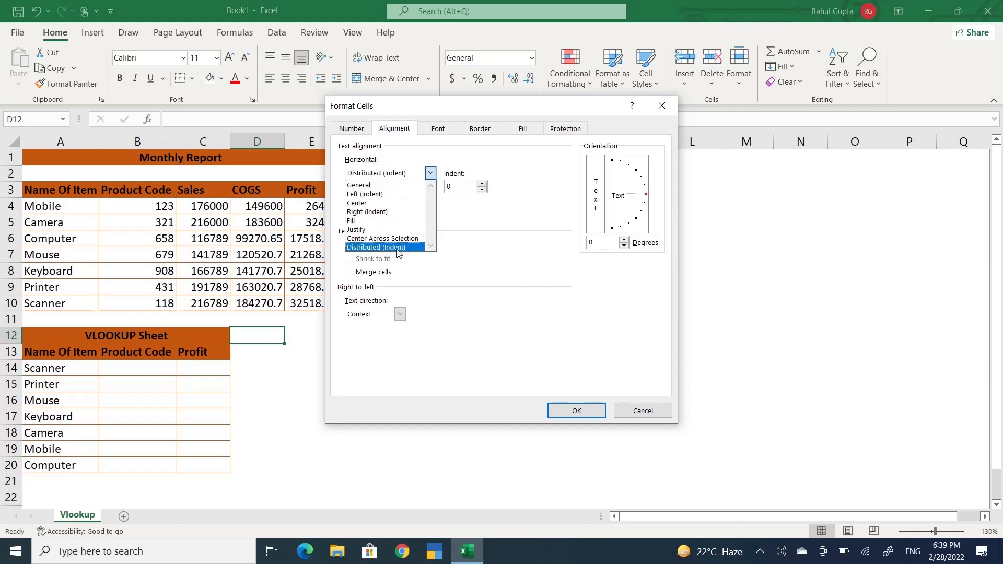
pyautogui.click(629, 412)
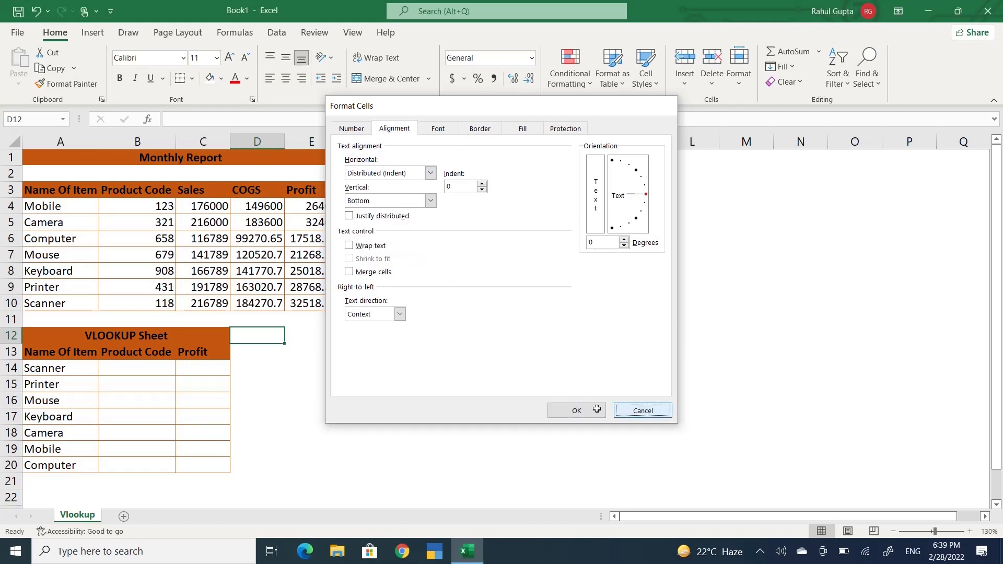
pyautogui.click(597, 409)
# - Examine the Monthly Report table from Name Of Item to Profit across rows 3 to 10
pyautogui.click(104, 385)
pyautogui.press('Up')
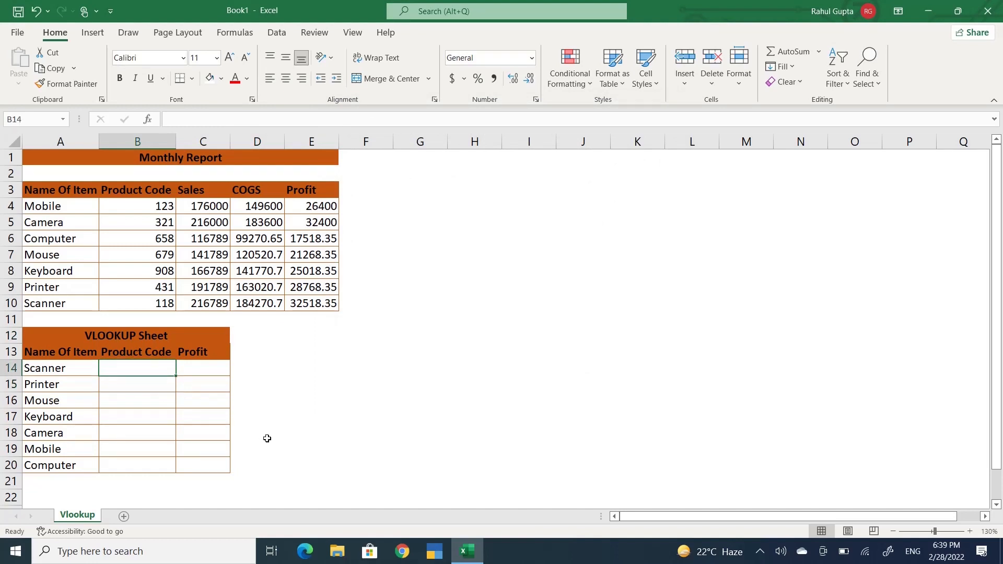
pyautogui.doubleClick(150, 234)
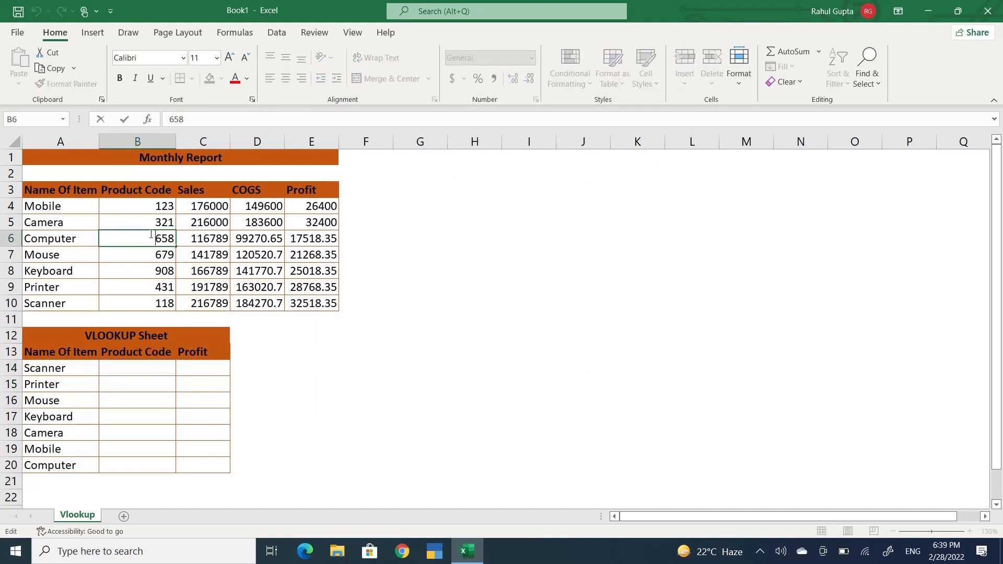
pyautogui.press('Escape')
pyautogui.press('Up')
pyautogui.press('Up')
pyautogui.press('Up')
pyautogui.press('Left')
pyautogui.hotkey('shift', 'Right')
pyautogui.hotkey('shift', 'Right')
pyautogui.hotkey('shift', 'Right')
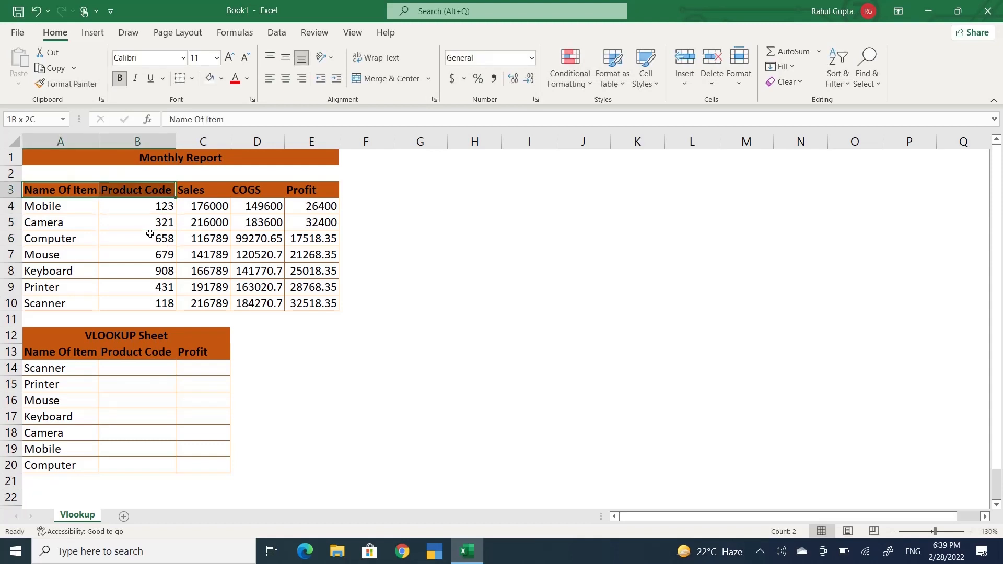
pyautogui.hotkey('shift', 'Right')
pyautogui.hotkey('shift', 'Down')
pyautogui.hotkey('shift', 'Down')
pyautogui.hotkey('shift', 'Down')
pyautogui.hotkey('shift', 'Down')
pyautogui.hotkey('shift', 'Down')
pyautogui.hotkey('shift', 'Down')
pyautogui.hotkey('shift', 'Down')
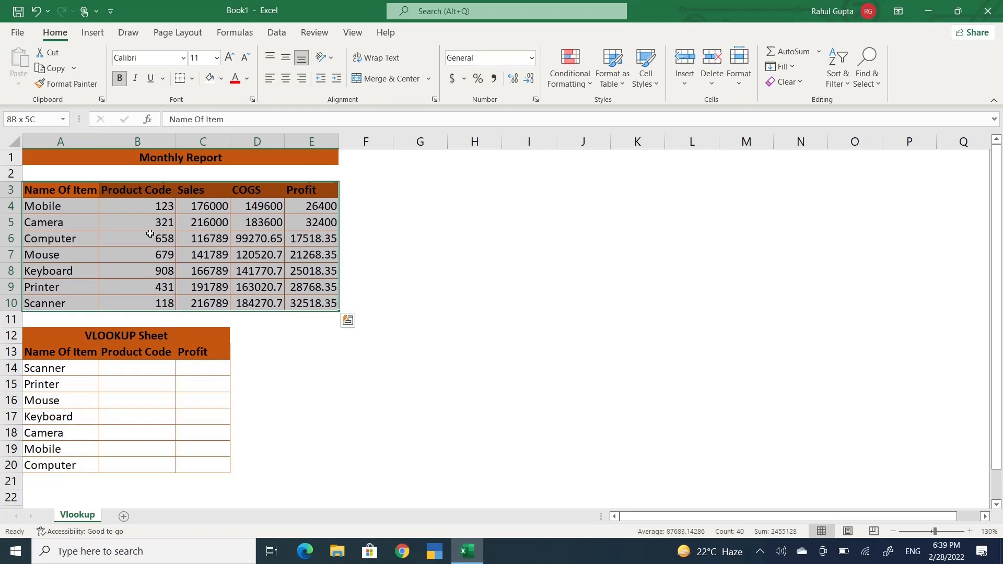
# - Review the item names in A14:A20 and the empty Product Code and Profit columns of the VLOOKUP Sheet table
pyautogui.press('Down')
pyautogui.press('Down')
pyautogui.press('Down')
pyautogui.press('Down')
pyautogui.press('Down')
pyautogui.press('Down')
pyautogui.press('Down')
pyautogui.press('Down')
pyautogui.press('Down')
pyautogui.press('Down')
pyautogui.press('Down')
pyautogui.press('Down')
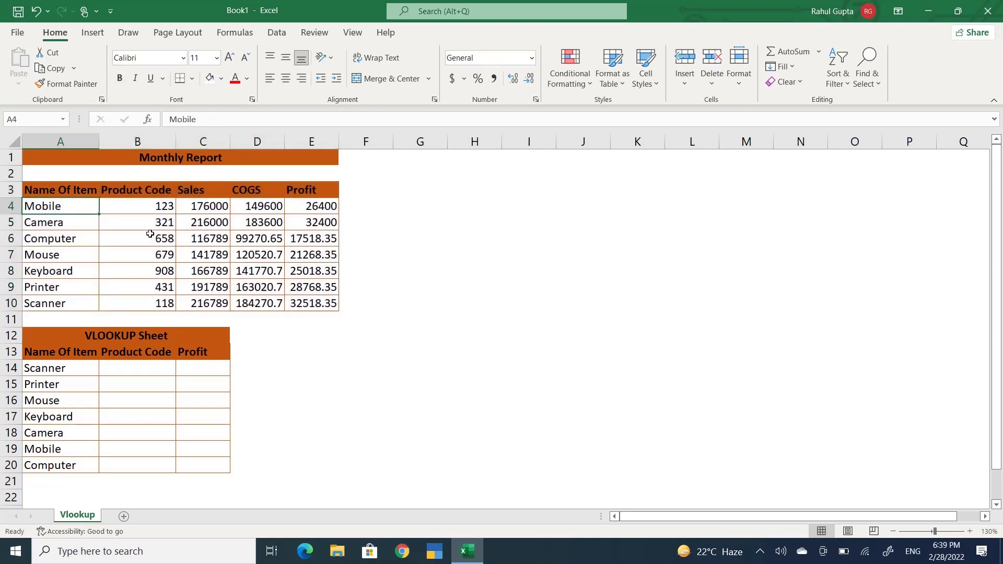
pyautogui.press('Up')
pyautogui.hotkey('ctrl', 'shift', 'Down')
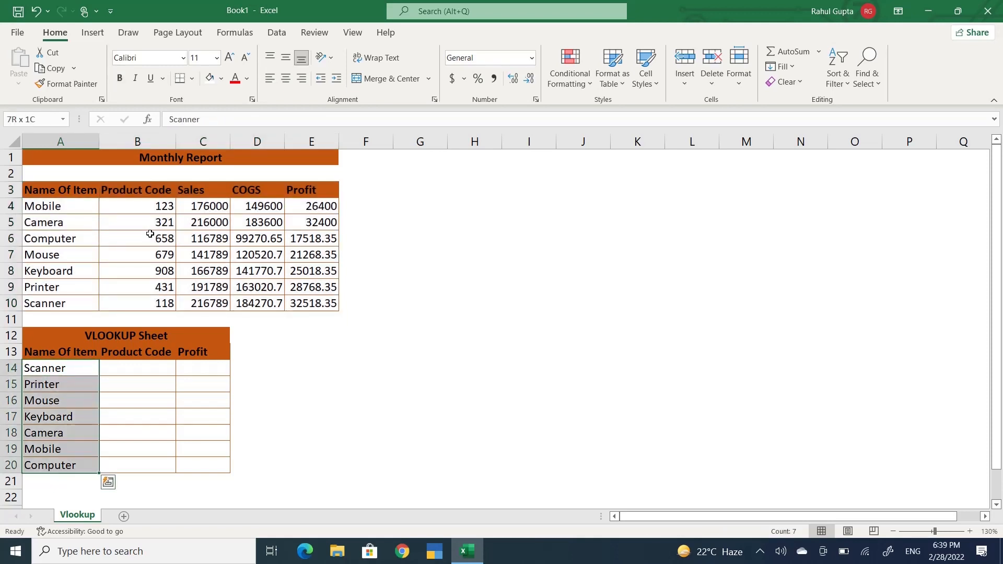
pyautogui.press('Right')
pyautogui.press('Right')
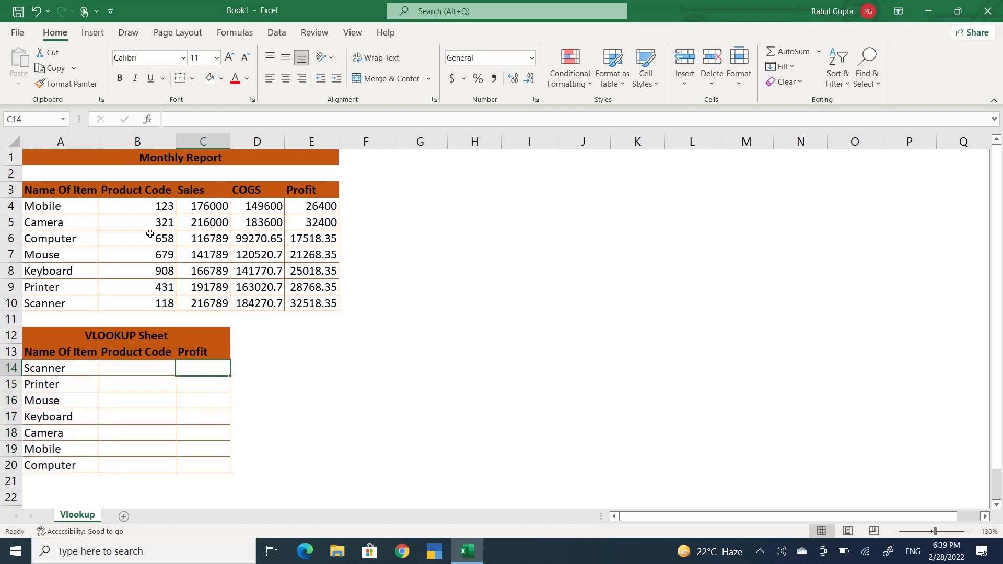
# - Look through the Monthly Report for the Scanner's product code and return to cell B14
pyautogui.press('Up')
pyautogui.press('Up')
pyautogui.press('Up')
pyautogui.press('Up')
pyautogui.press('Up')
pyautogui.press('Up')
pyautogui.press('Up')
pyautogui.press('Up')
pyautogui.press('Up')
pyautogui.press('Up')
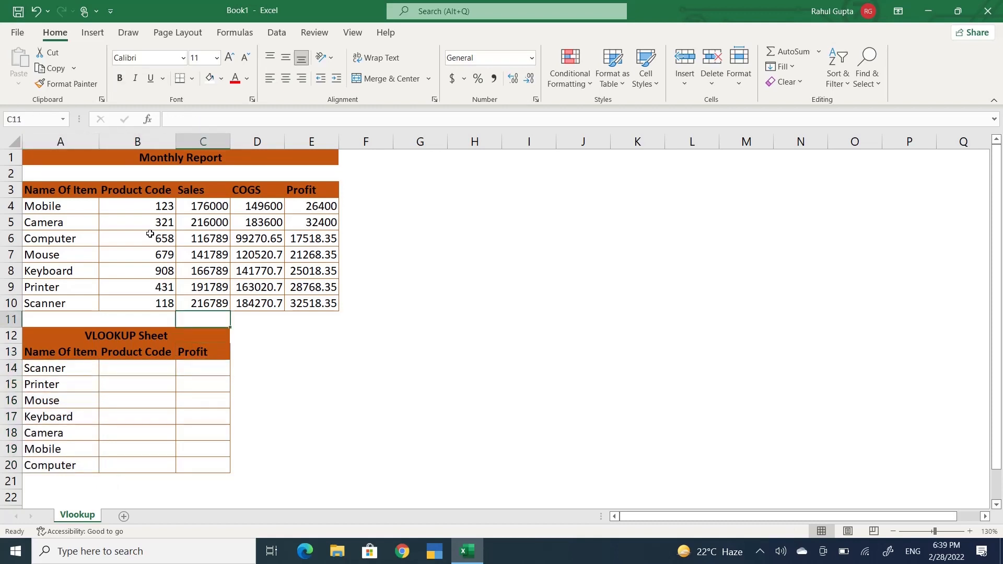
pyautogui.press('Left')
pyautogui.press('Left')
pyautogui.press('Down')
pyautogui.press('Down')
pyautogui.press('Down')
pyautogui.press('Down')
pyautogui.press('Down')
pyautogui.press('Down')
pyautogui.press('Down')
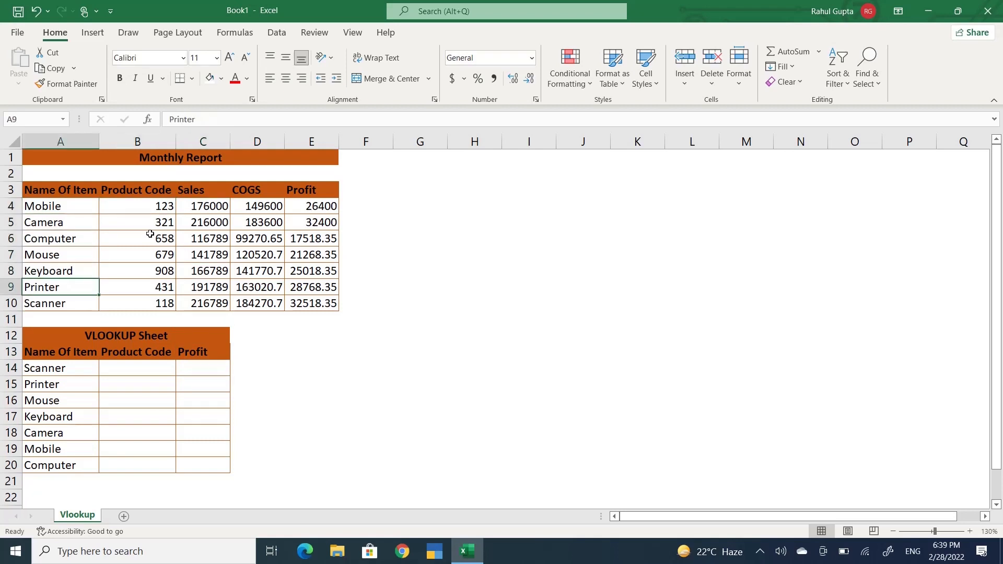
pyautogui.press('Right')
pyautogui.press('Up')
pyautogui.press('Down')
pyautogui.press('Down')
pyautogui.press('Down')
pyautogui.press('Down')
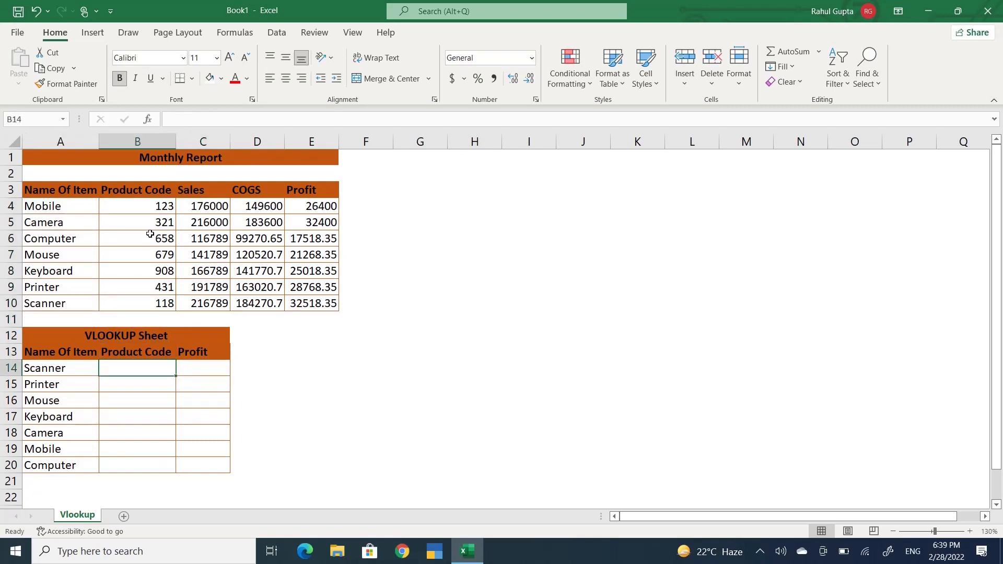
# - Enter 118 manually as the Scanner's product code in B14 and clear the cell again
pyautogui.write('118')
pyautogui.press('Return')
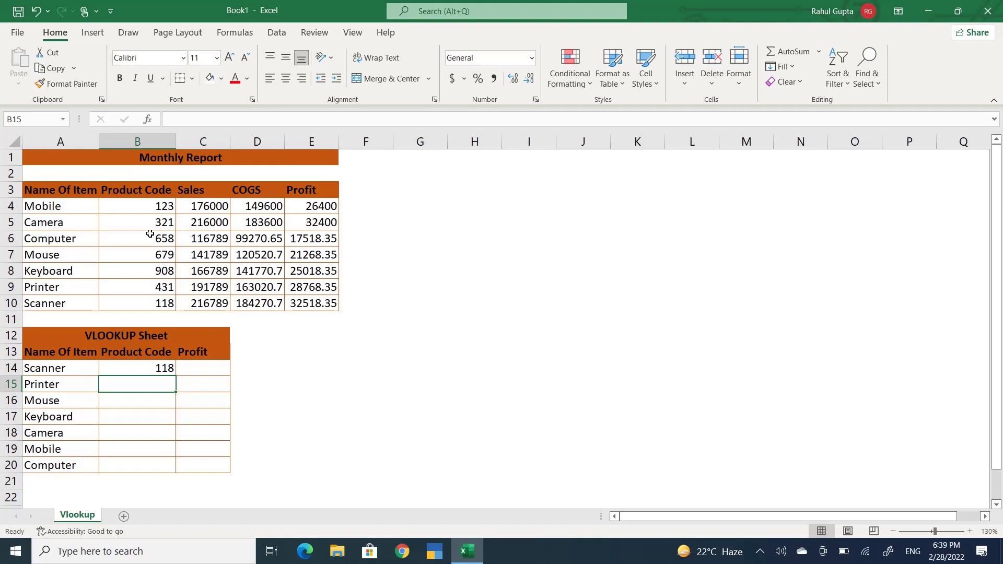
pyautogui.press('Up')
pyautogui.press('Delete')
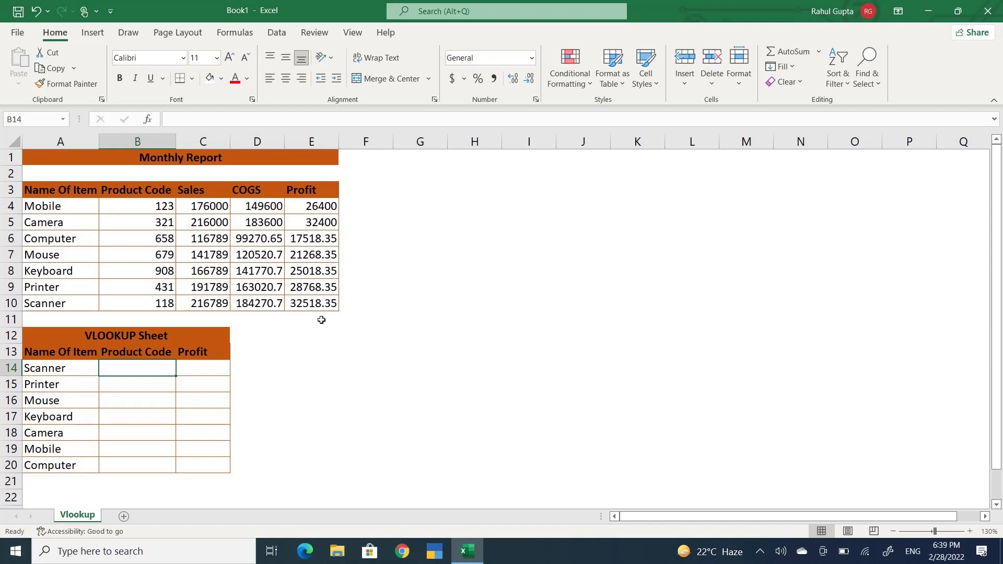
# - Begin a VLOOKUP formula in B14 with the Scanner name in A14 as the lookup value
pyautogui.press('Left')
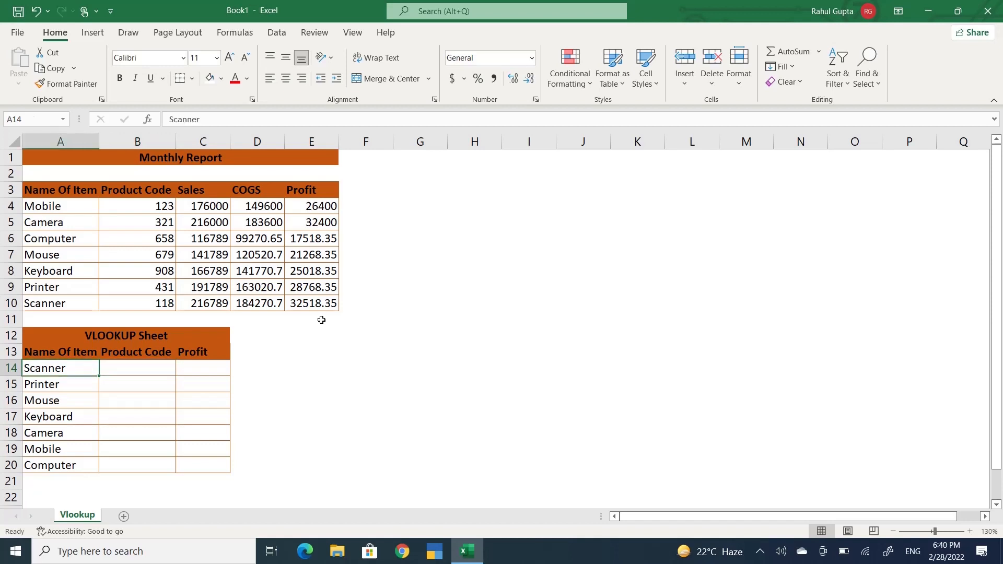
pyautogui.hotkey('ctrl', 'shift', 'Down')
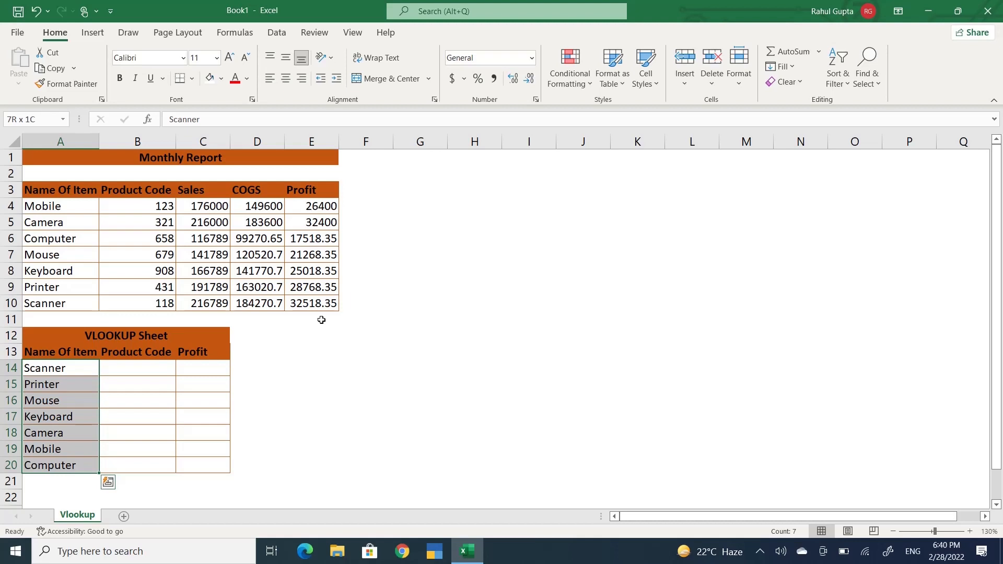
pyautogui.press('Right')
pyautogui.write('=v')
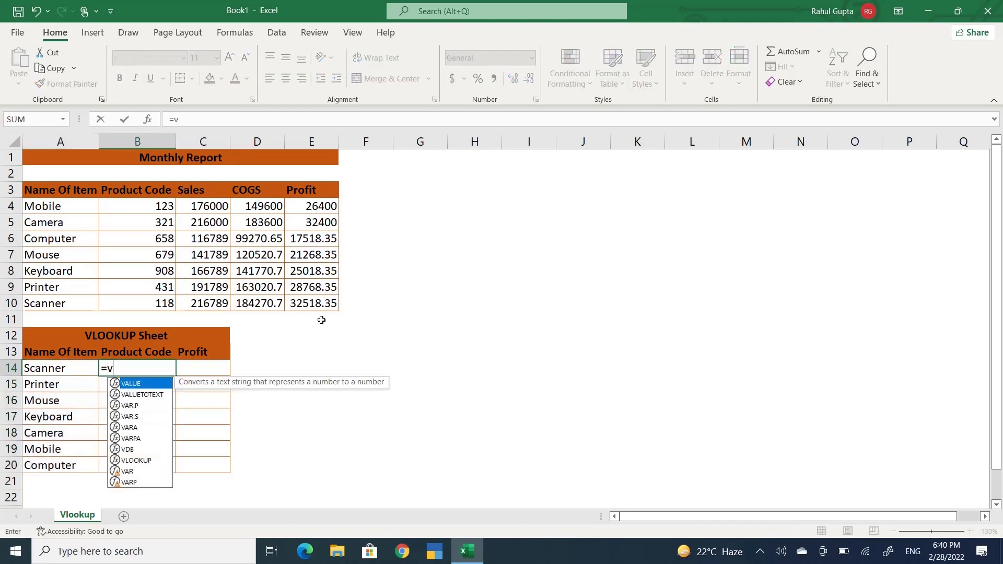
pyautogui.write('look')
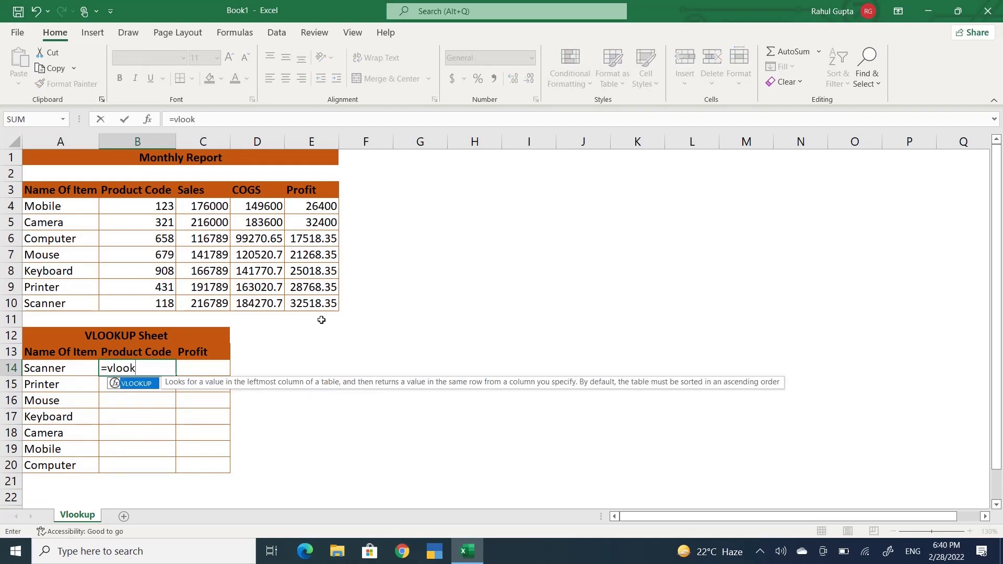
pyautogui.write('up(')
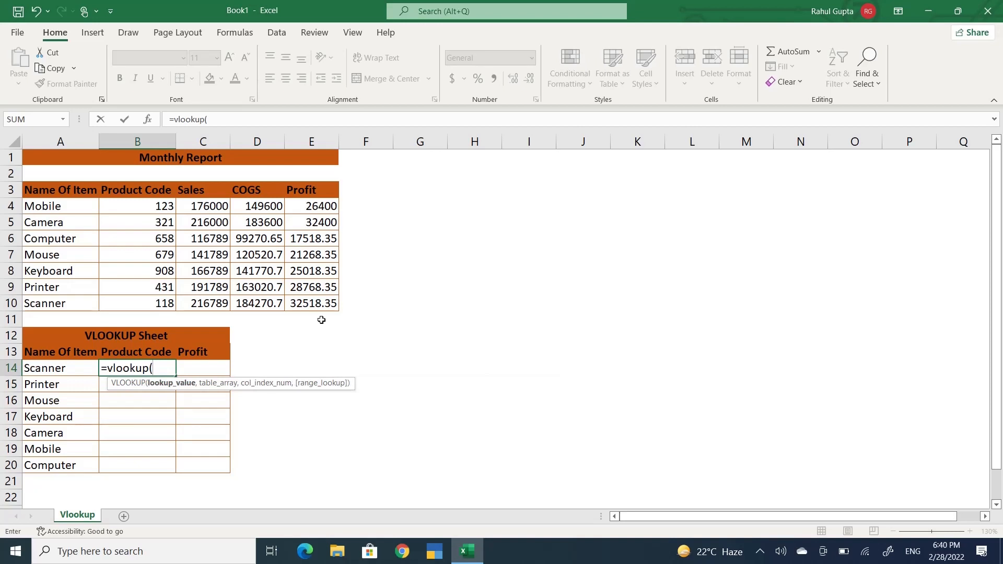
pyautogui.press('Left')
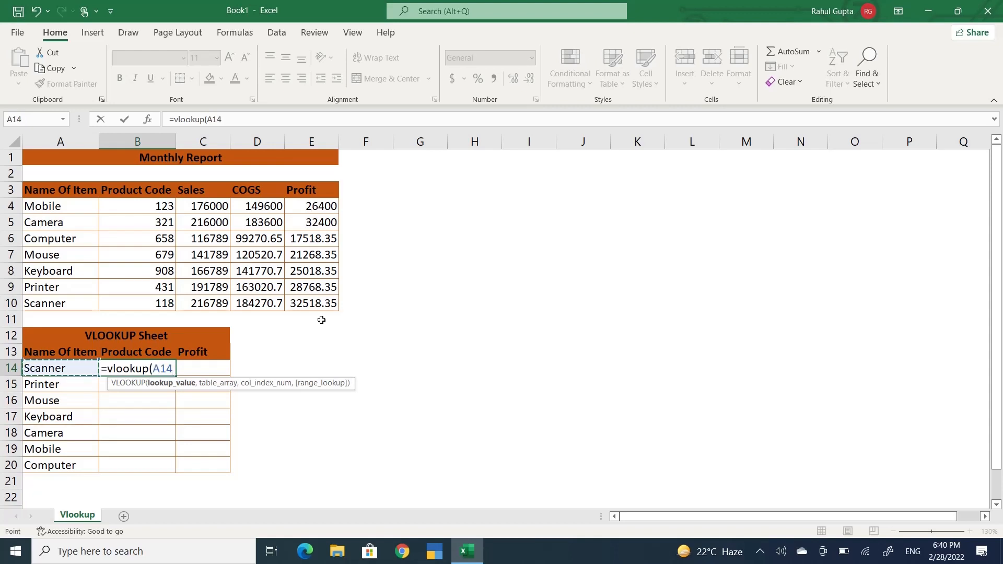
pyautogui.write(',')
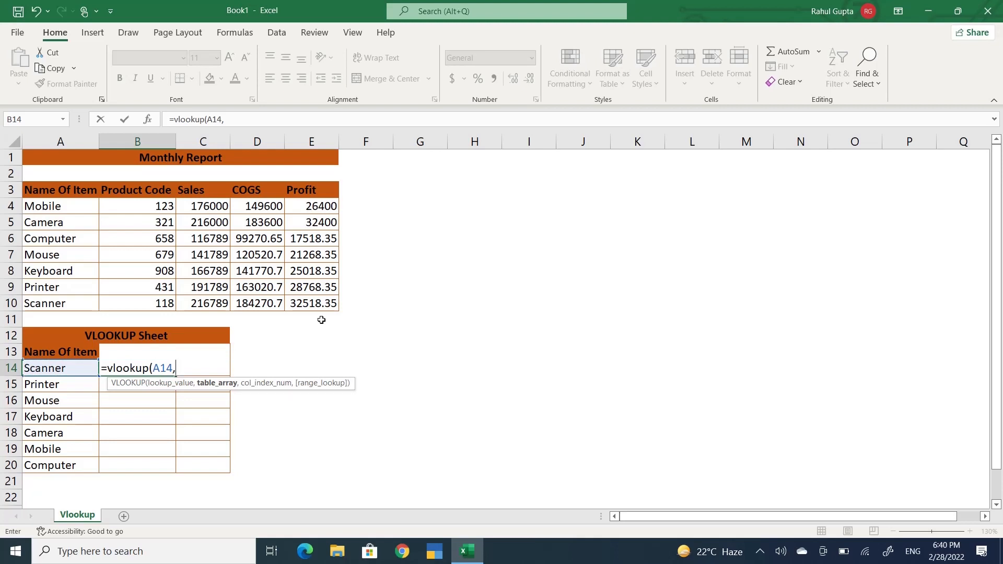
# - Select the Monthly Report data A4:E10 as the formula's table array
pyautogui.click(59, 189)
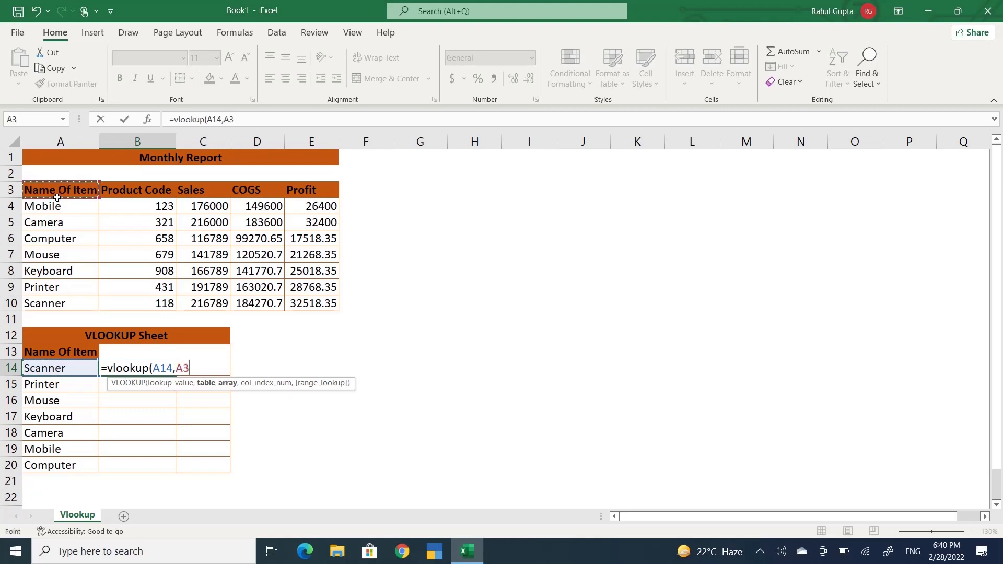
pyautogui.press('Down')
pyautogui.hotkey('shift', 'Right')
pyautogui.hotkey('shift', 'Right')
pyautogui.hotkey('shift', 'Right')
pyautogui.hotkey('shift', 'Right')
pyautogui.hotkey('shift', 'Right')
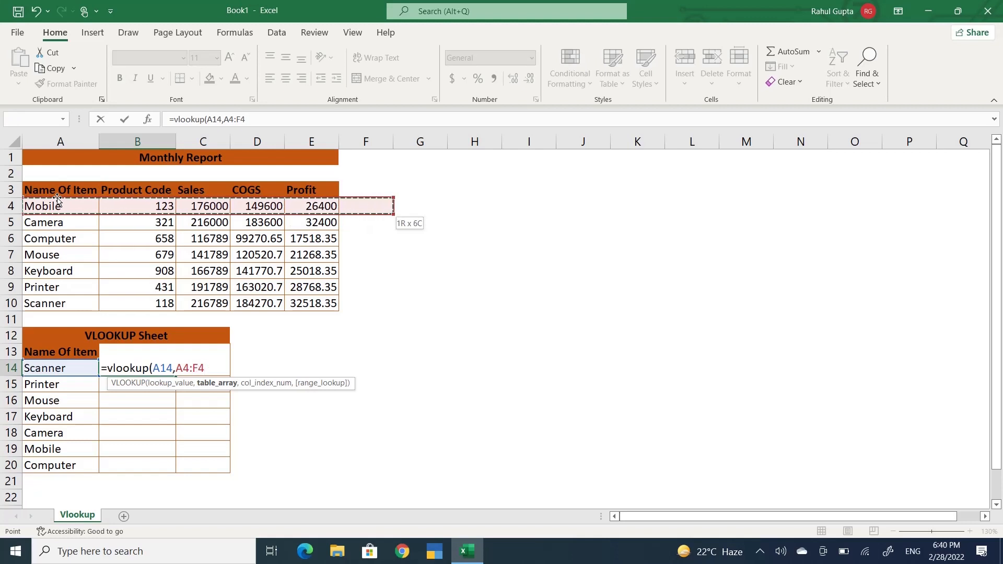
pyautogui.hotkey('shift', 'Left')
pyautogui.hotkey('shift', 'Down')
pyautogui.hotkey('shift', 'Down')
pyautogui.hotkey('shift', 'Down')
pyautogui.hotkey('shift', 'Down')
pyautogui.hotkey('shift', 'Down')
pyautogui.hotkey('shift', 'Down')
pyautogui.hotkey('shift', 'Down')
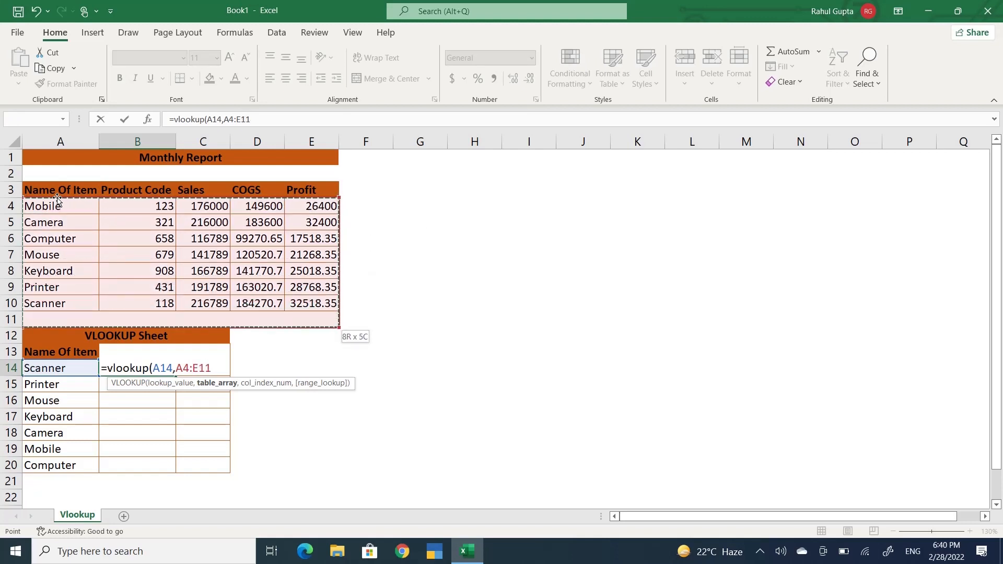
pyautogui.hotkey('shift', 'Up')
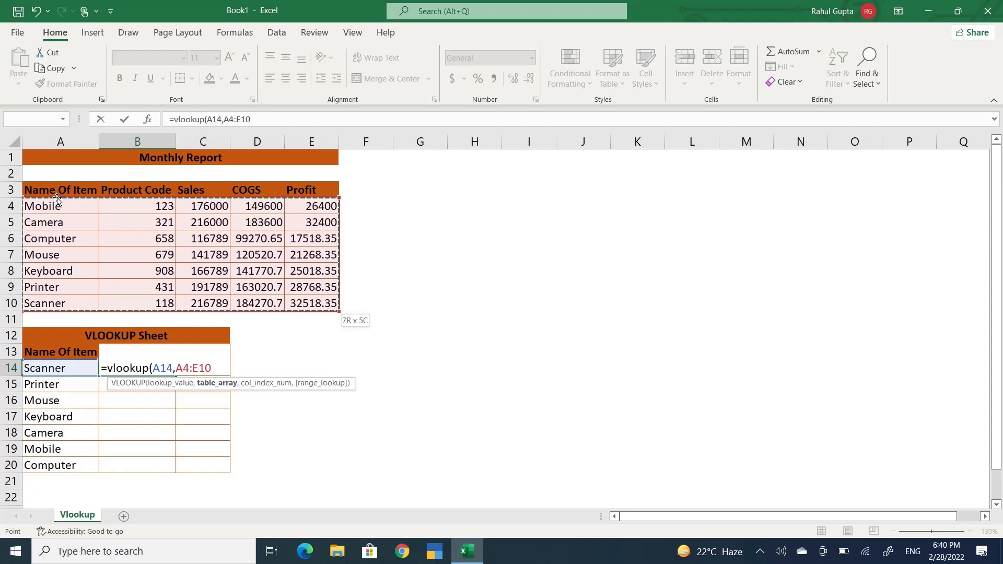
# - Reselect the table array from A4 as A4:E10 and continue to the column index argument
pyautogui.click(57, 200)
pyautogui.hotkey('shift', 'Right')
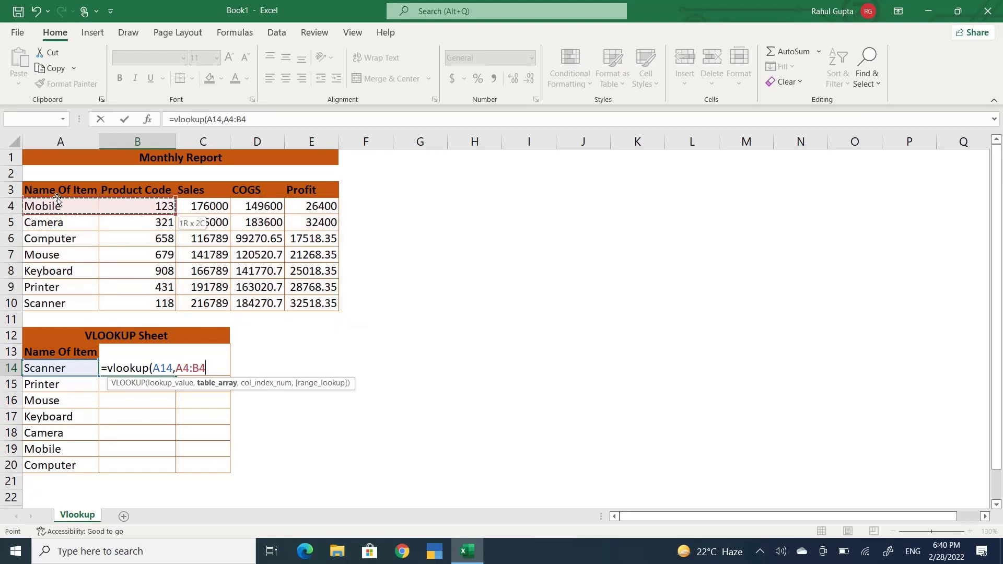
pyautogui.hotkey('shift', 'Down')
pyautogui.hotkey('shift', 'Down')
pyautogui.hotkey('shift', 'Down')
pyautogui.hotkey('shift', 'Down')
pyautogui.hotkey('shift', 'Down')
pyautogui.hotkey('shift', 'Down')
pyautogui.hotkey('shift', 'Right')
pyautogui.hotkey('shift', 'Right')
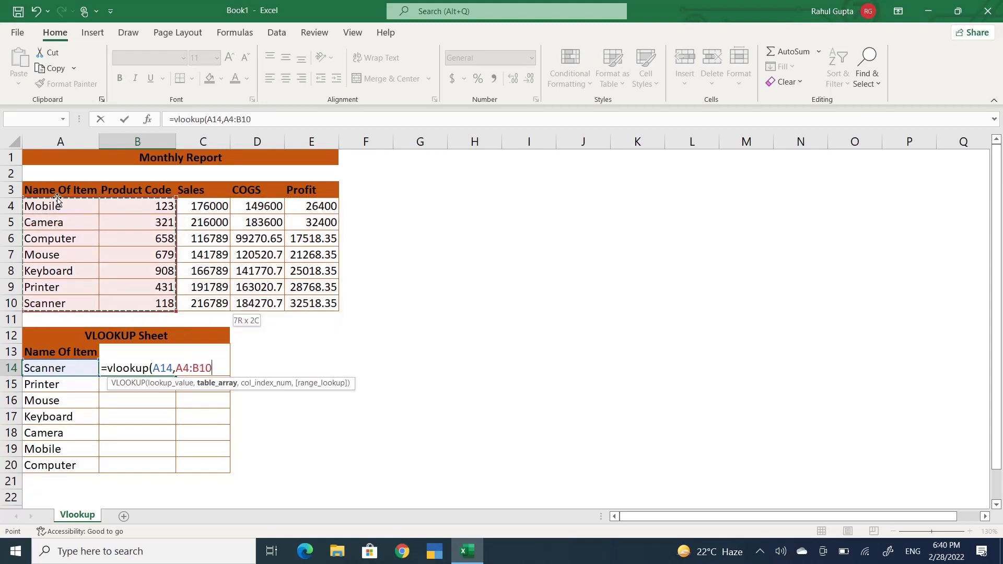
pyautogui.hotkey('shift', 'Right')
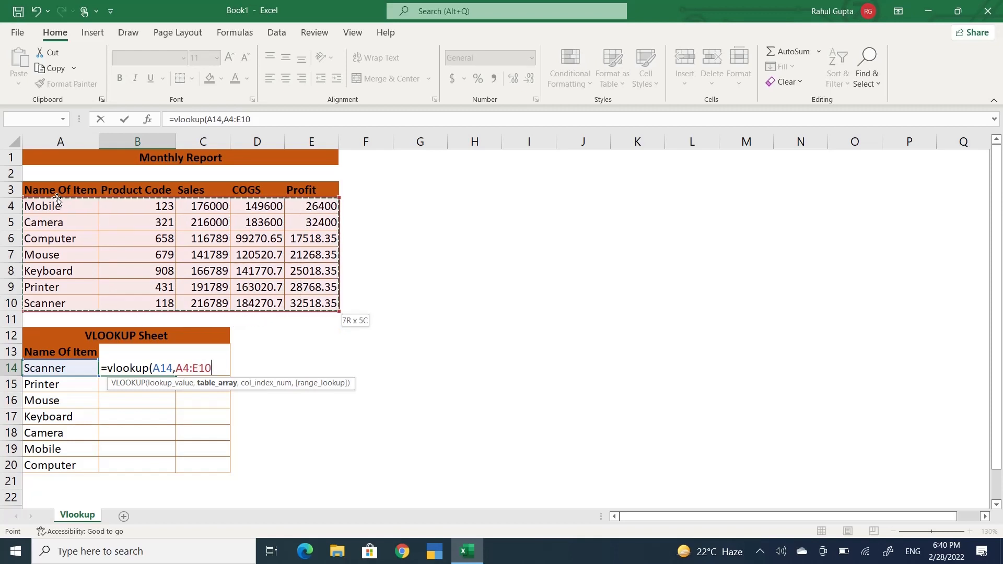
pyautogui.write(',')
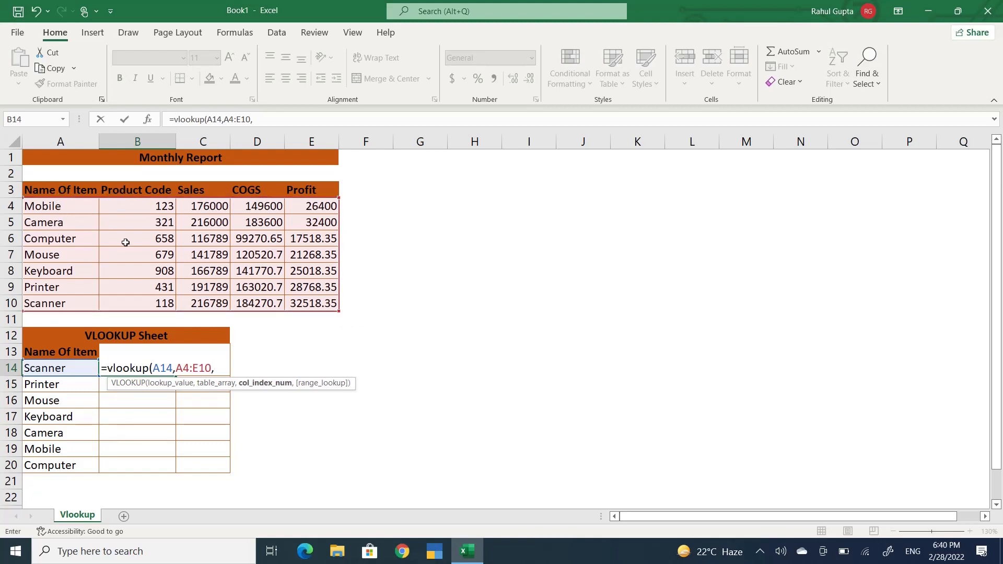
# - Complete the VLOOKUP formula in B14 with column index 2 and range lookup 0 for an exact match
pyautogui.write('2')
pyautogui.write(',')
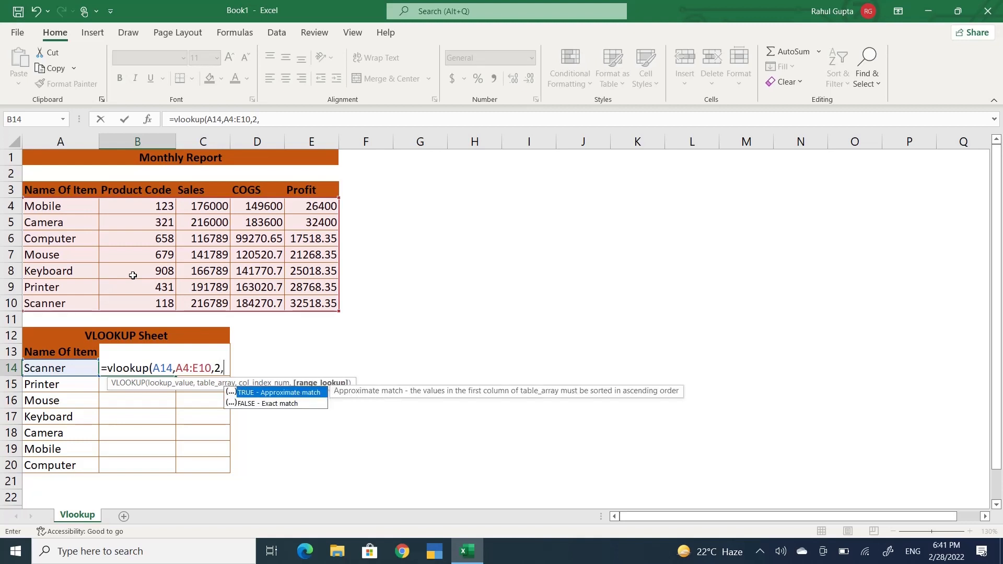
pyautogui.write('0)')
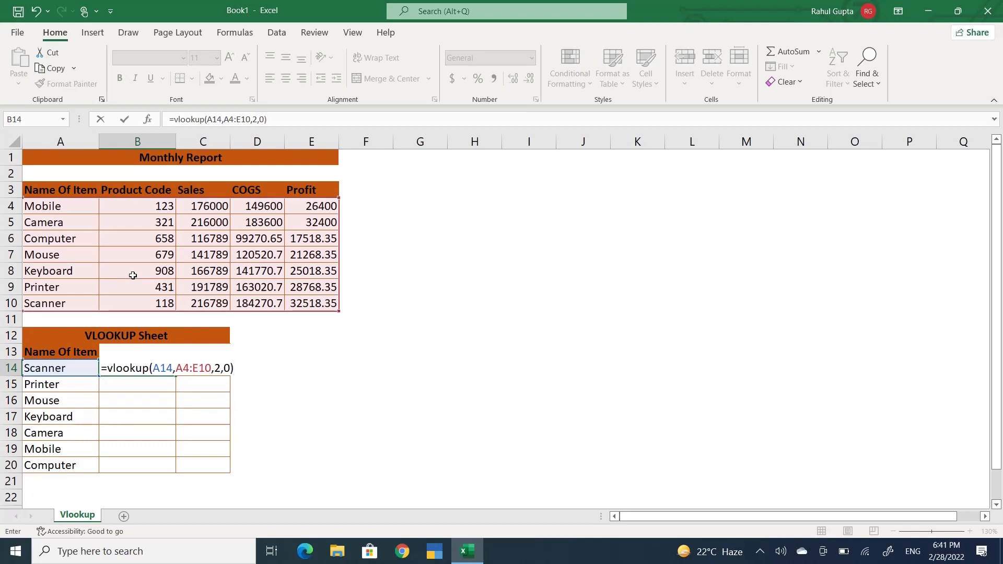
pyautogui.hotkey('ctrl', 'Return')
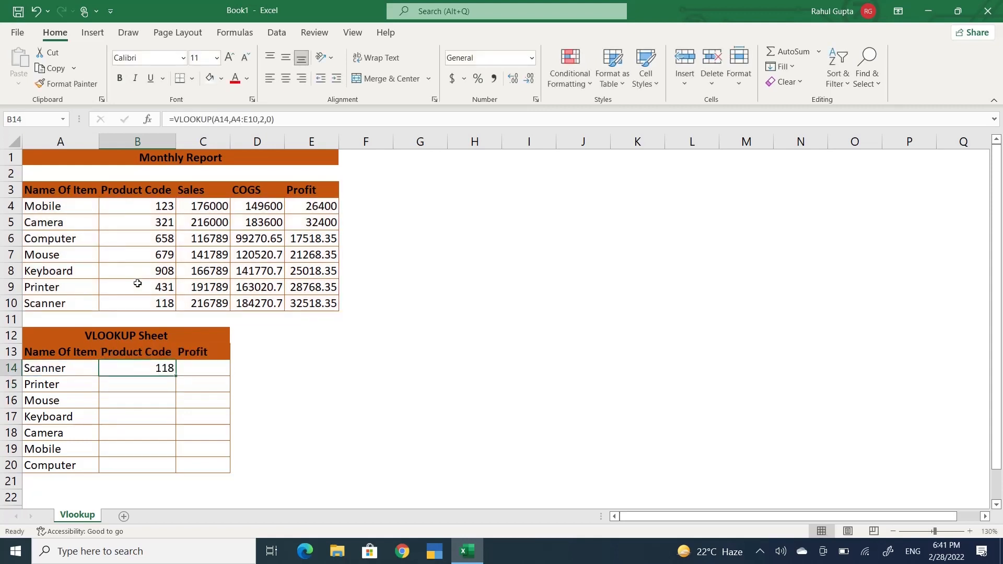
# - Copy the Product Code VLOOKUP formula from B14 into B15:B20
pyautogui.click(142, 299)
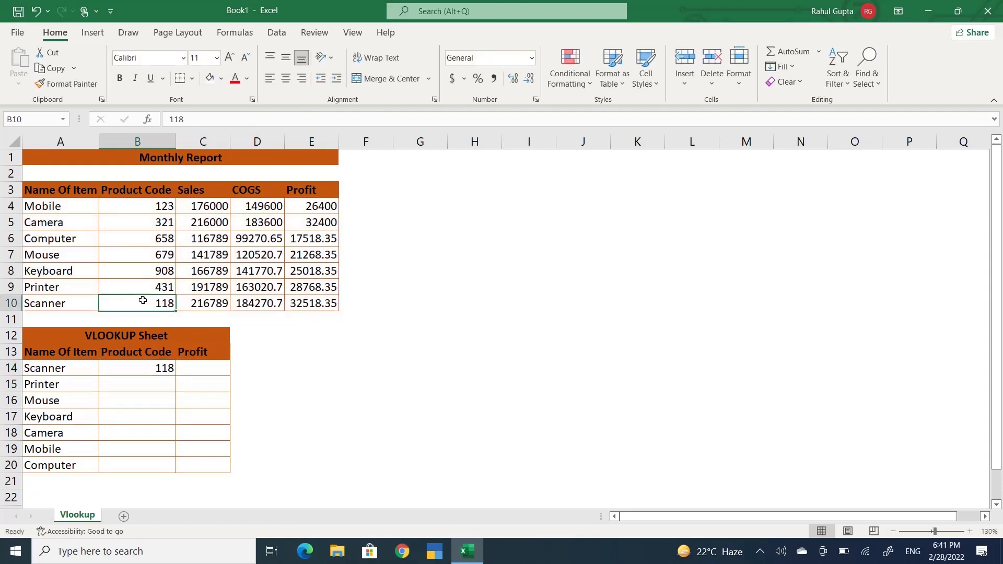
pyautogui.click(141, 372)
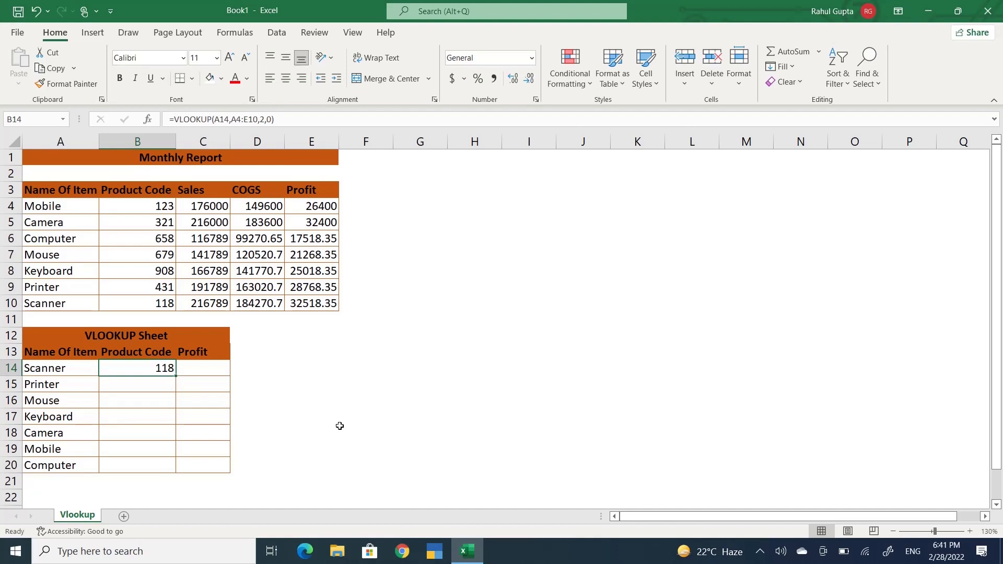
pyautogui.hotkey('ctrl', 'c')
pyautogui.press('Down')
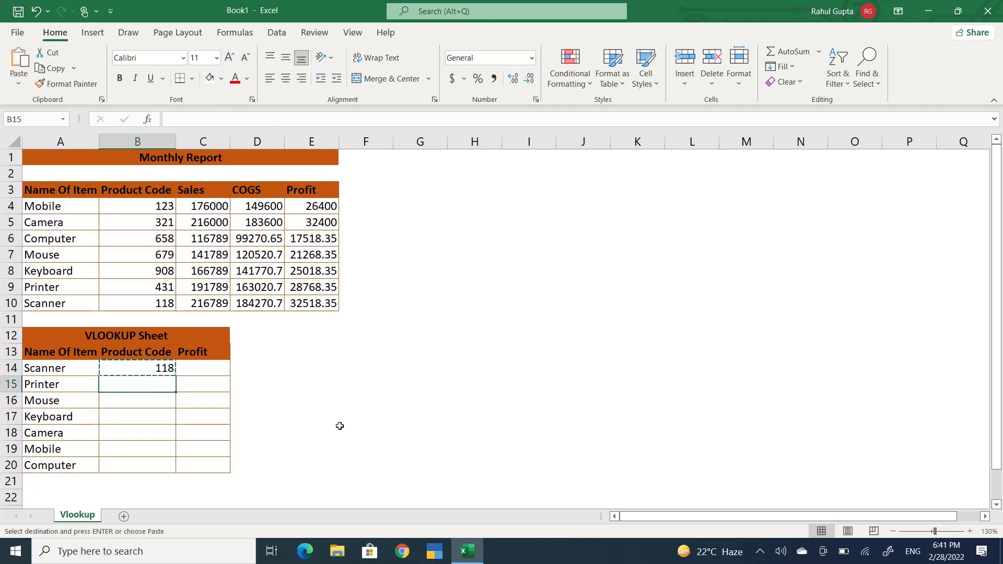
pyautogui.hotkey('shift', 'Down')
pyautogui.hotkey('shift', 'Down')
pyautogui.hotkey('shift', 'Down')
pyautogui.hotkey('shift', 'Down')
pyautogui.hotkey('shift', 'Down')
pyautogui.press('Return')
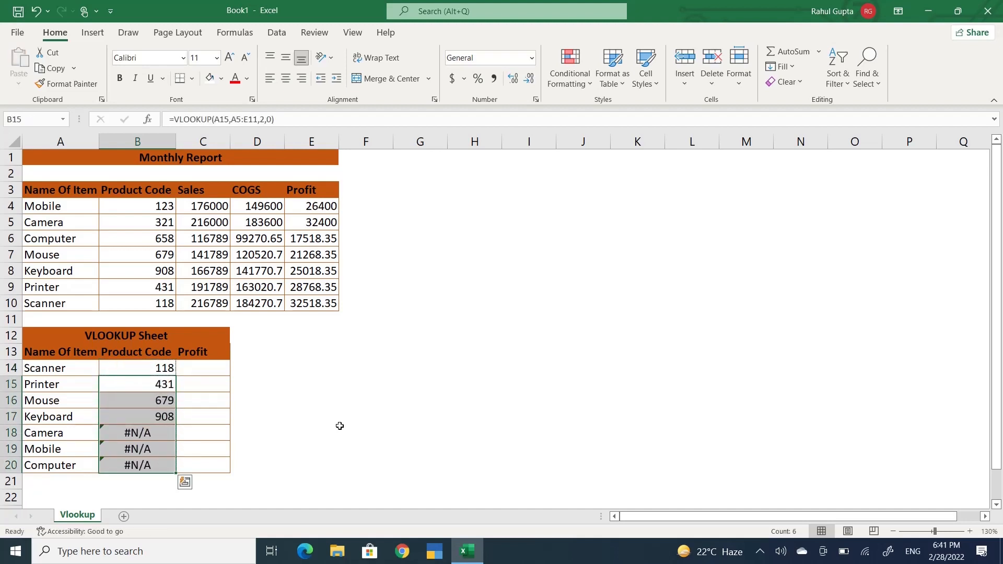
# - Examine the copied VLOOKUP formulas between B15 and B19 for how their table array references shift
pyautogui.press('Down')
pyautogui.press('Down')
pyautogui.press('Down')
pyautogui.press('Down')
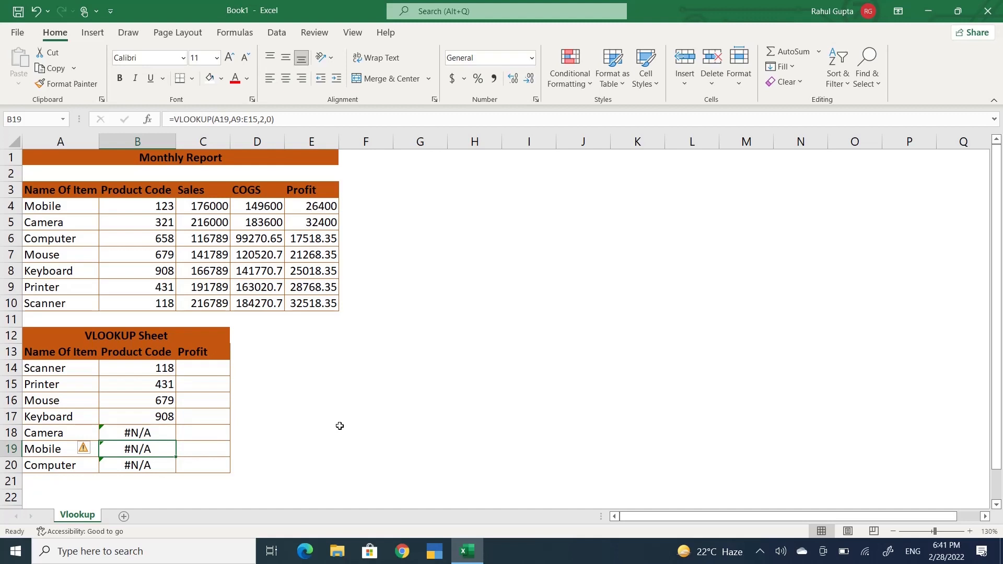
pyautogui.press('Up')
pyautogui.press('Up')
pyautogui.press('Up')
pyautogui.press('Up')
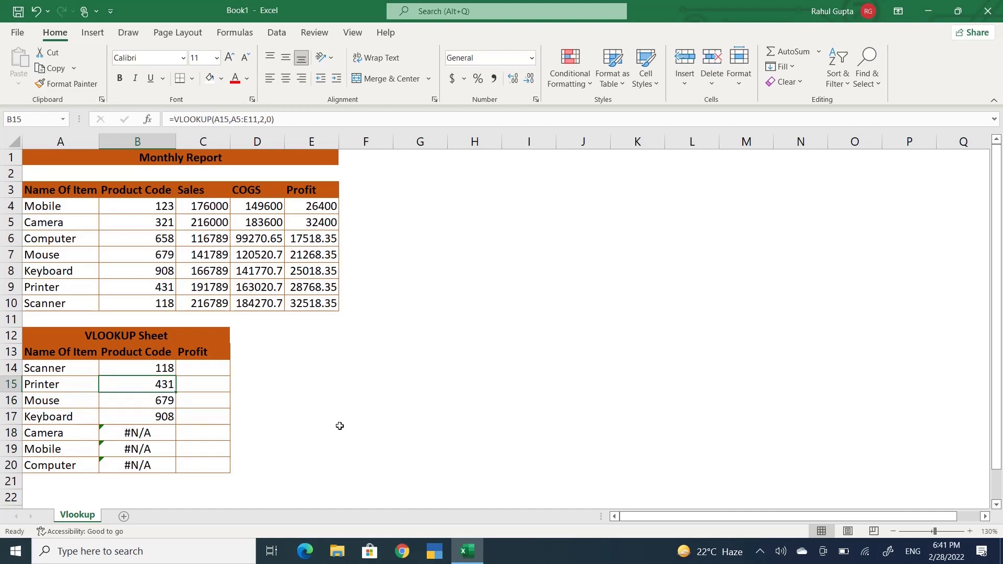
# - Compare the lookup value and table array references in the B14 and B15 formulas
pyautogui.click(158, 370)
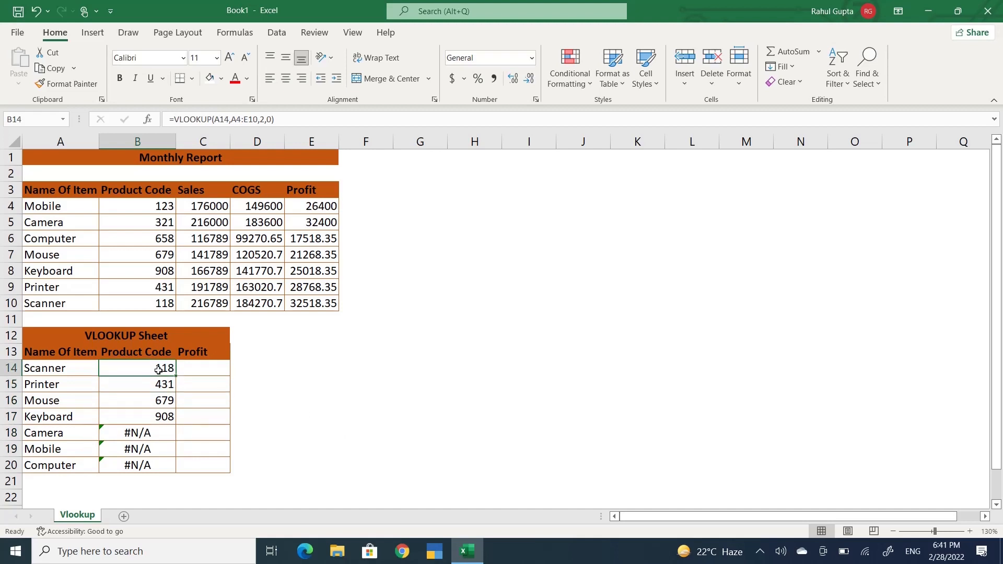
pyautogui.click(226, 121)
pyautogui.moveTo(226, 120); pyautogui.dragTo(214, 121)
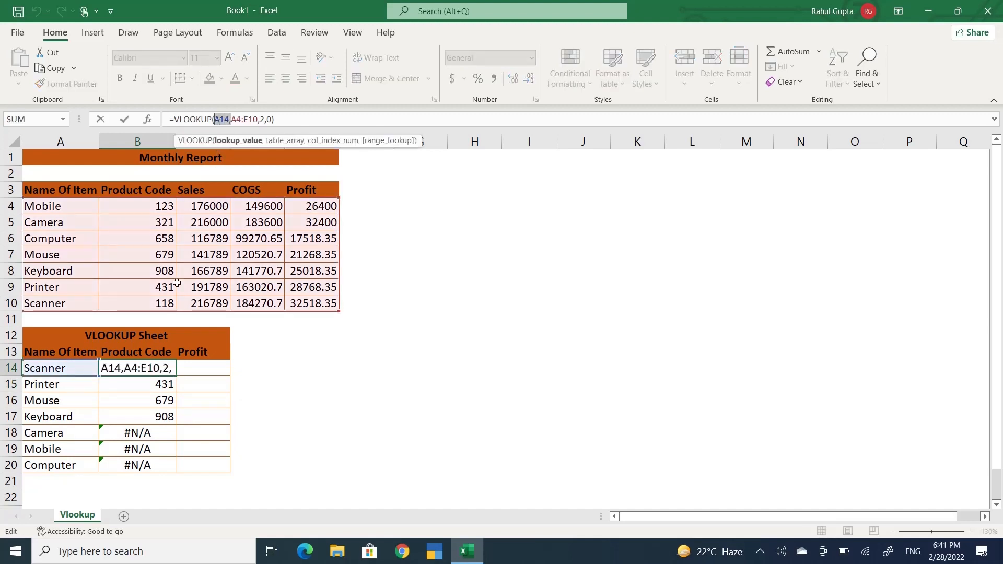
pyautogui.click(150, 404)
pyautogui.press('Escape')
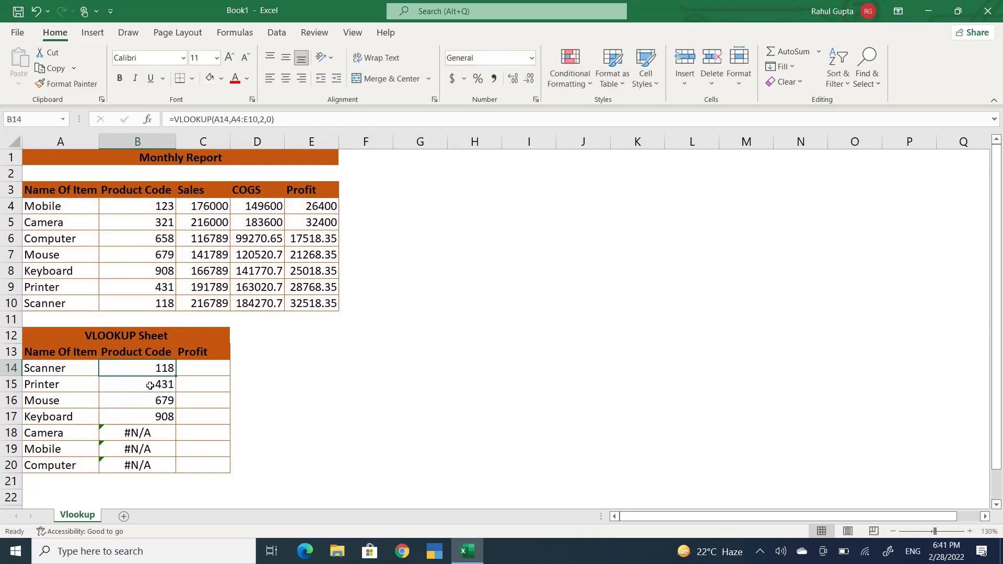
pyautogui.click(150, 386)
pyautogui.click(78, 382)
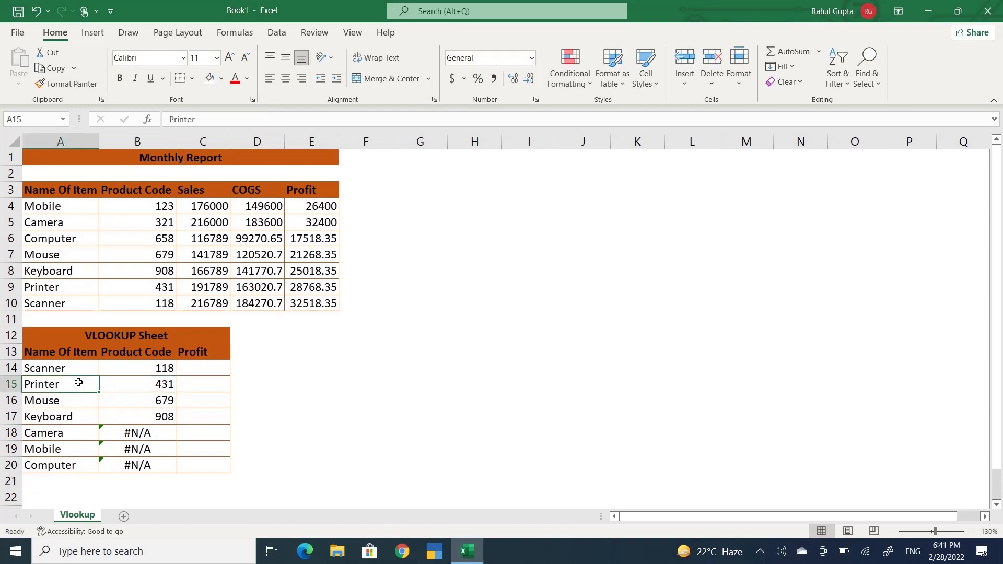
pyautogui.click(127, 383)
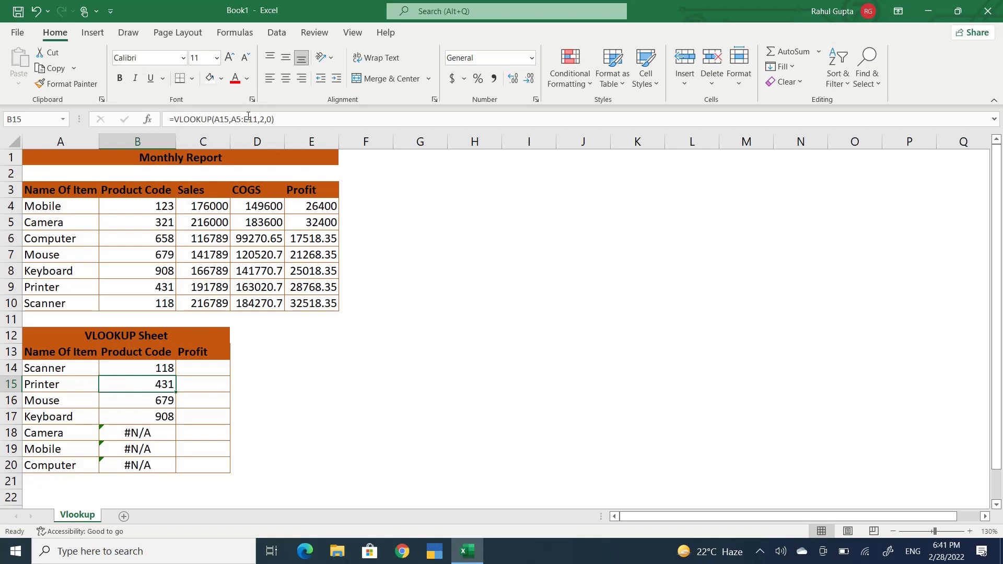
pyautogui.moveTo(254, 119); pyautogui.dragTo(229, 124)
pyautogui.press('Escape')
# - Examine row 11 below the Monthly Report data across A11:E11, where the copied table array extends
pyautogui.click(169, 307)
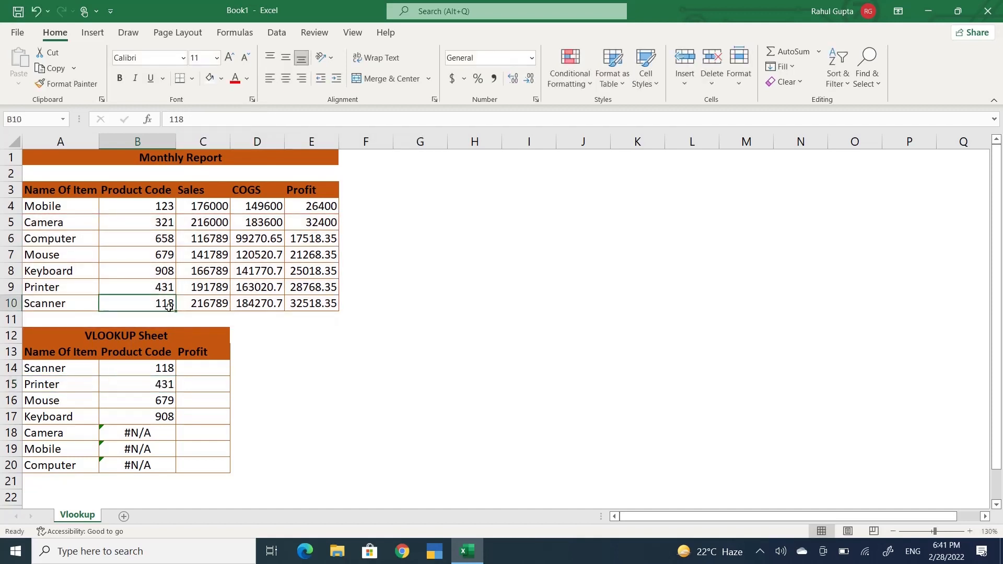
pyautogui.press('Down')
pyautogui.press('Left')
pyautogui.hotkey('shift', 'Right')
pyautogui.hotkey('shift', 'Right')
pyautogui.hotkey('shift', 'Right')
pyautogui.hotkey('shift', 'Right')
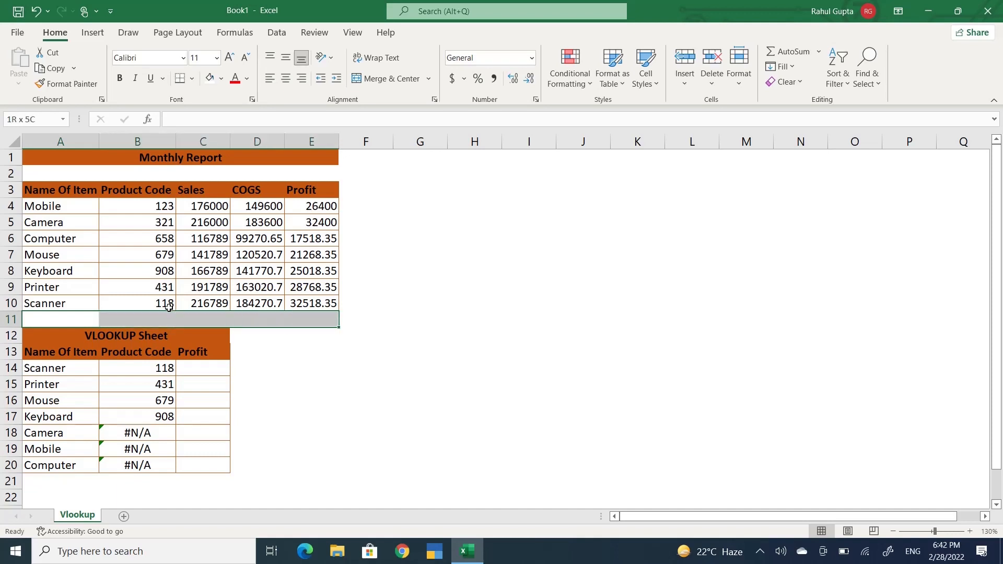
# - Make the table array in B14's VLOOKUP formula absolute as $A$4:$E$10
pyautogui.press('Down')
pyautogui.press('Down')
pyautogui.press('Down')
pyautogui.press('Right')
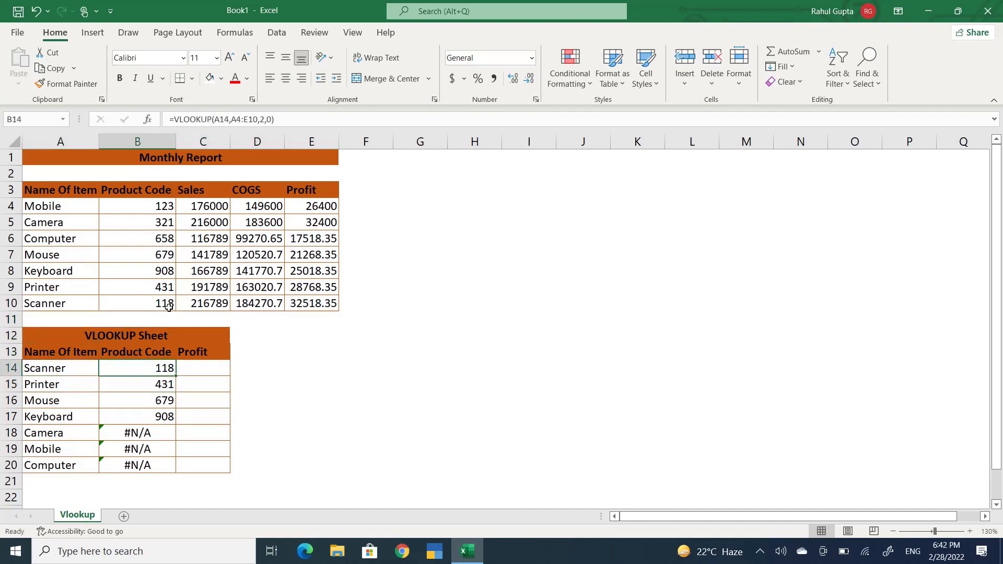
pyautogui.click(258, 119)
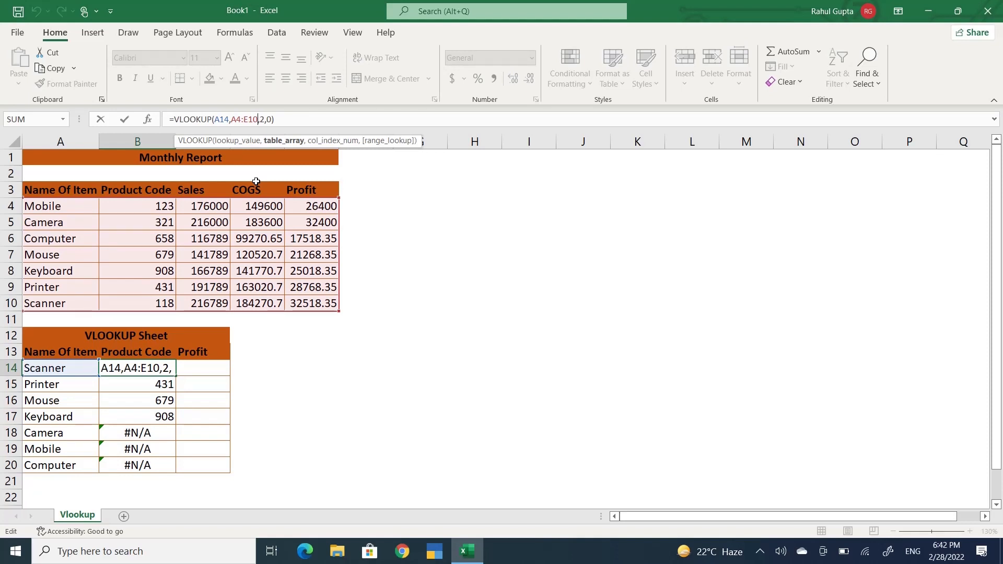
pyautogui.press('F4')
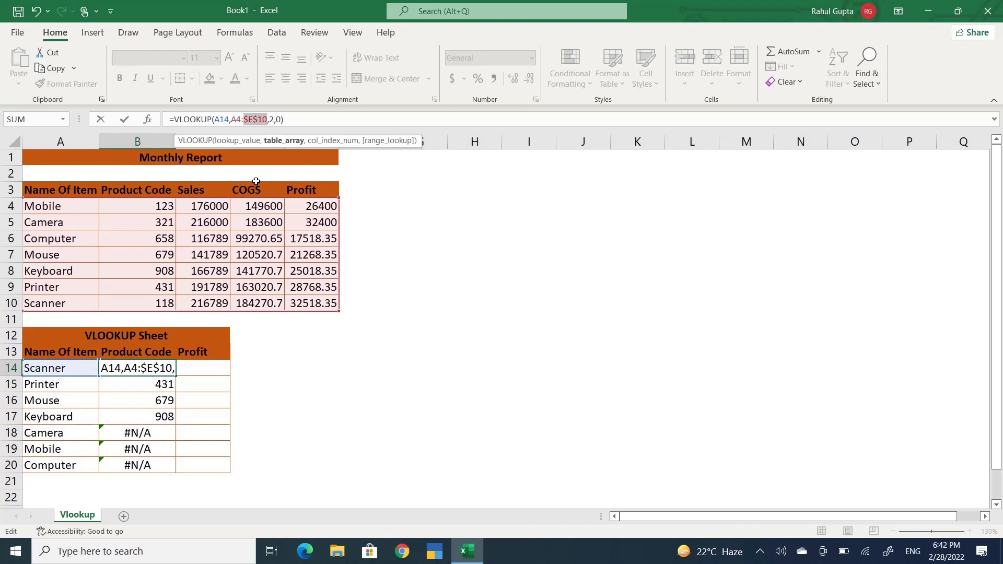
pyautogui.press('Left')
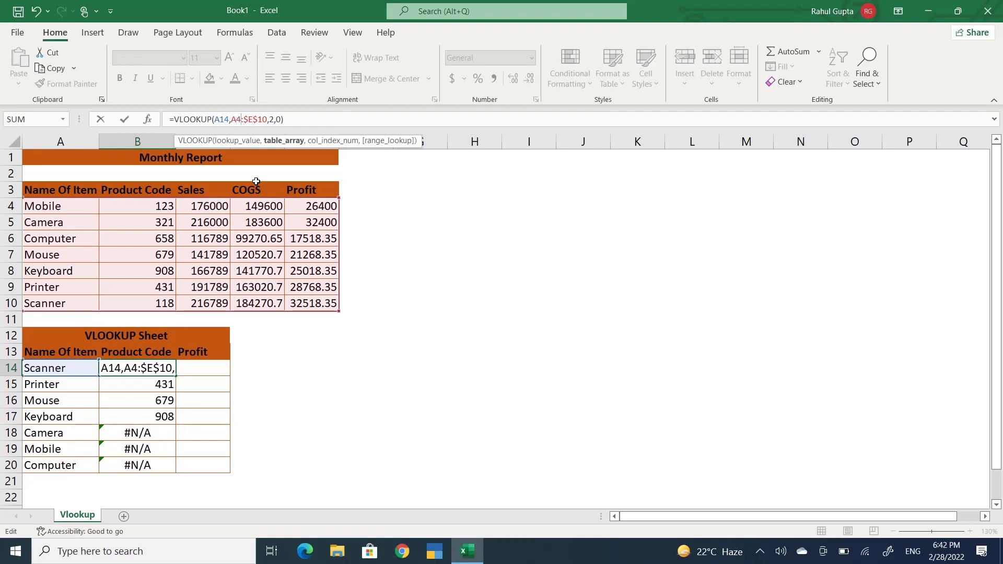
pyautogui.press('F4')
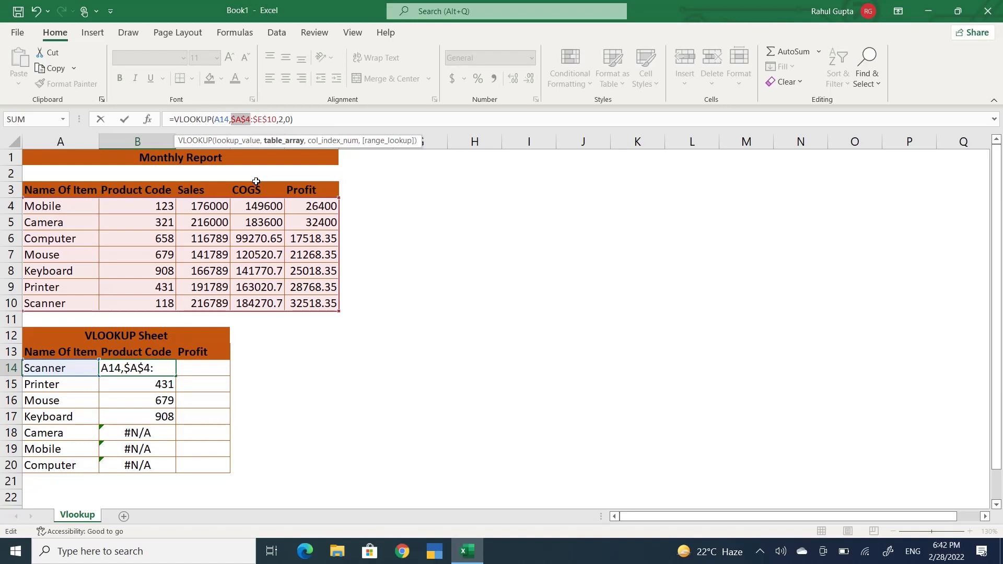
pyautogui.press('Return')
# - Copy the B14 formula with its locked table array into B15:B20 for the remaining product codes
pyautogui.press('Up')
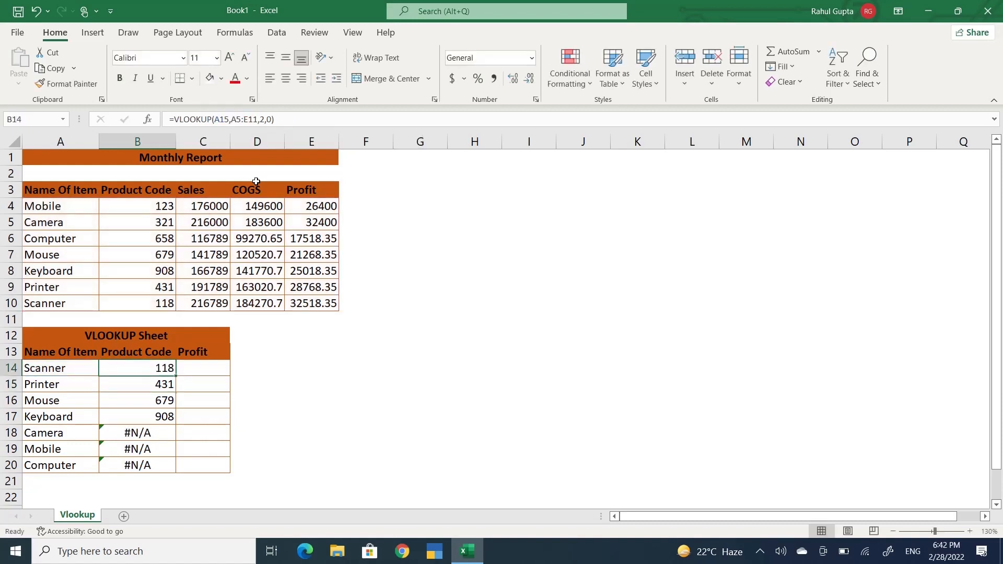
pyautogui.hotkey('ctrl', 'c')
pyautogui.press('Down')
pyautogui.hotkey('shift', 'Down')
pyautogui.hotkey('shift', 'Down')
pyautogui.hotkey('shift', 'Down')
pyautogui.hotkey('shift', 'Down')
pyautogui.hotkey('shift', 'Down')
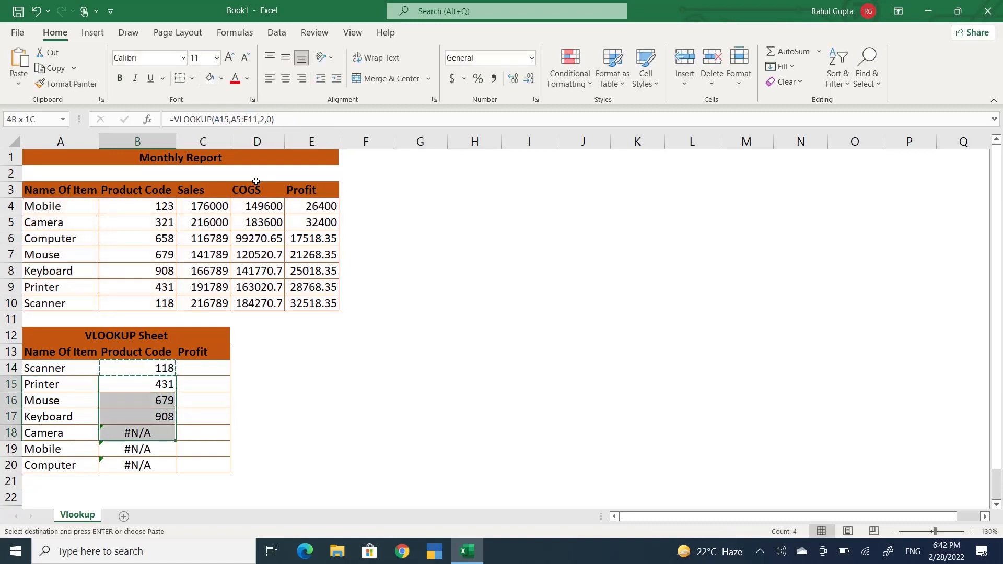
pyautogui.hotkey('ctrl', 'v')
pyautogui.press('Escape')
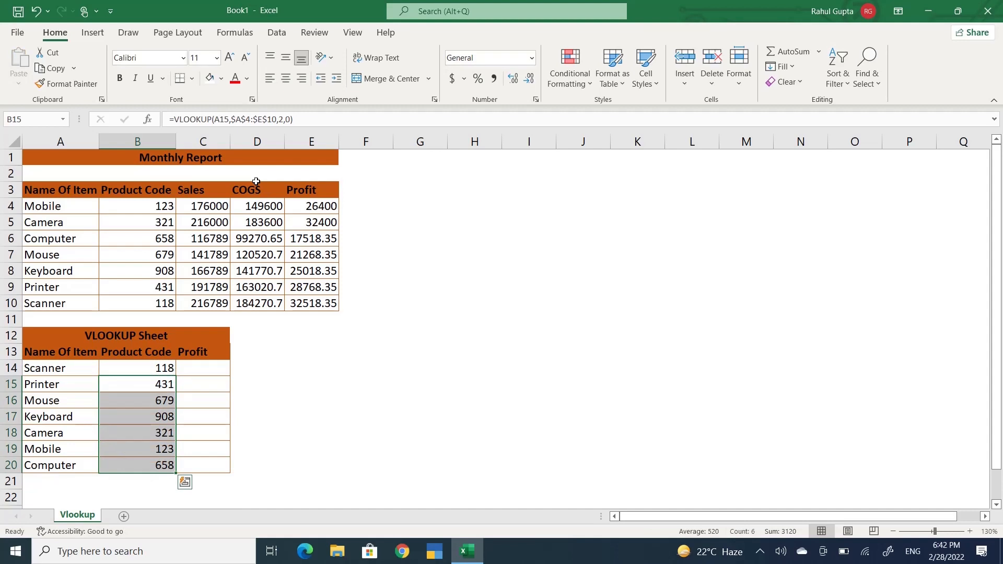
# - Copy the Scanner's Product Code formula from B14 into the Profit cell C14
pyautogui.press('Right')
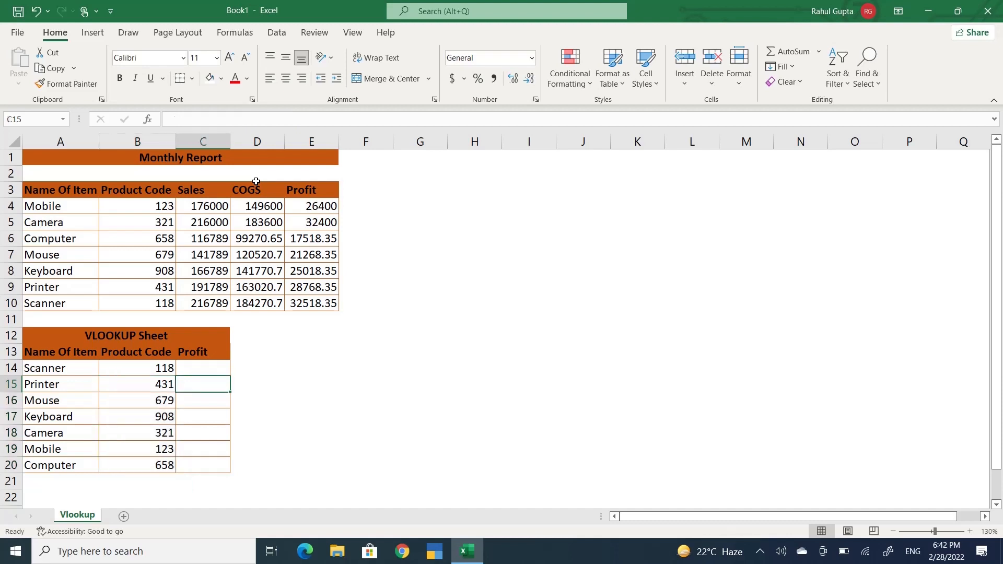
pyautogui.press('Up')
pyautogui.press('Left')
pyautogui.press('Right')
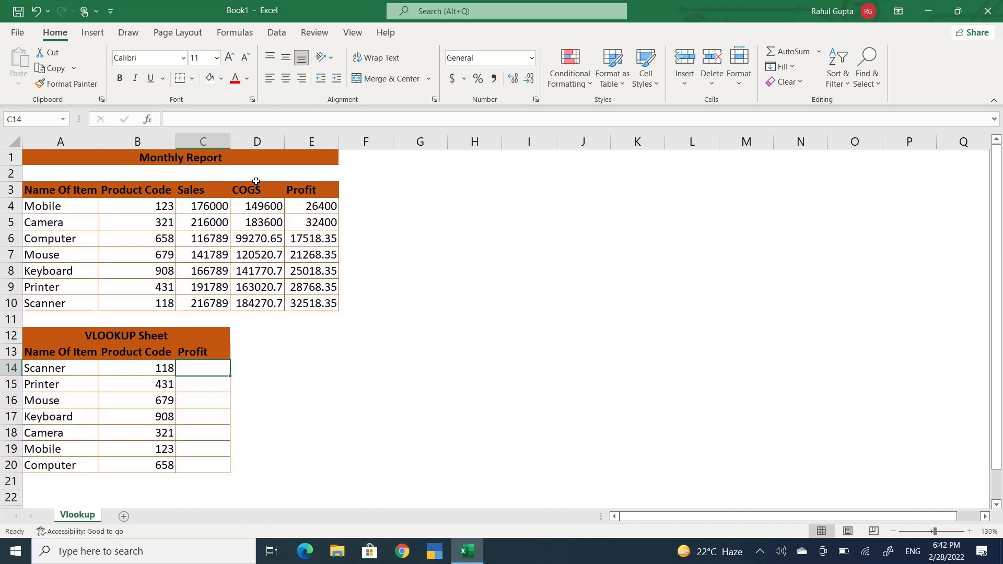
pyautogui.press('Left')
pyautogui.hotkey('ctrl', 'c')
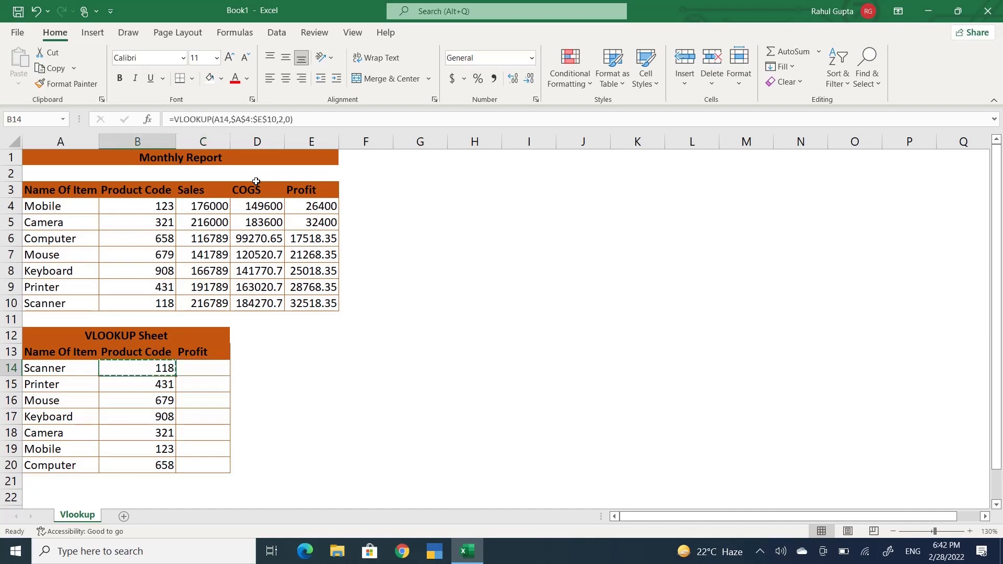
pyautogui.press('Right')
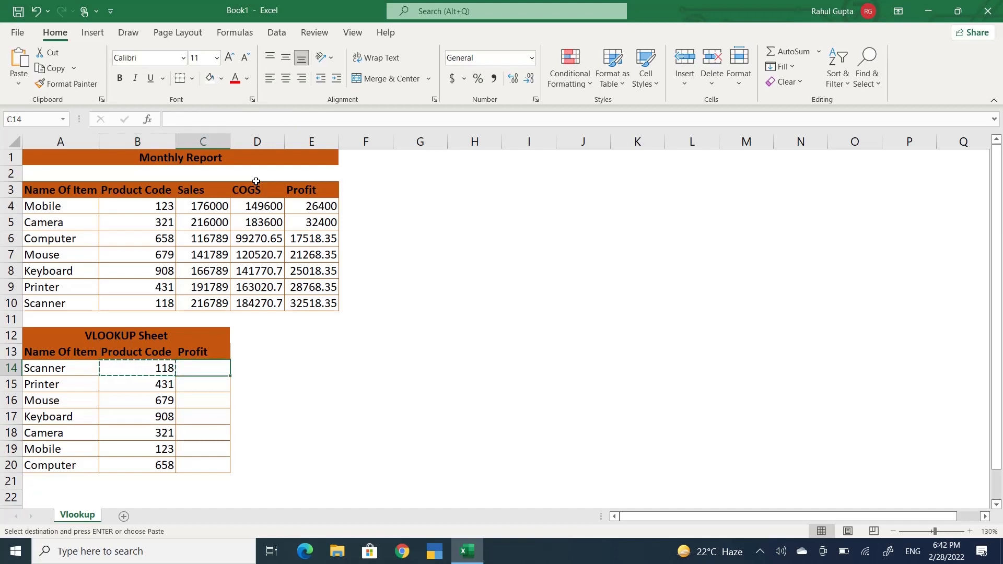
pyautogui.hotkey('ctrl', 'v')
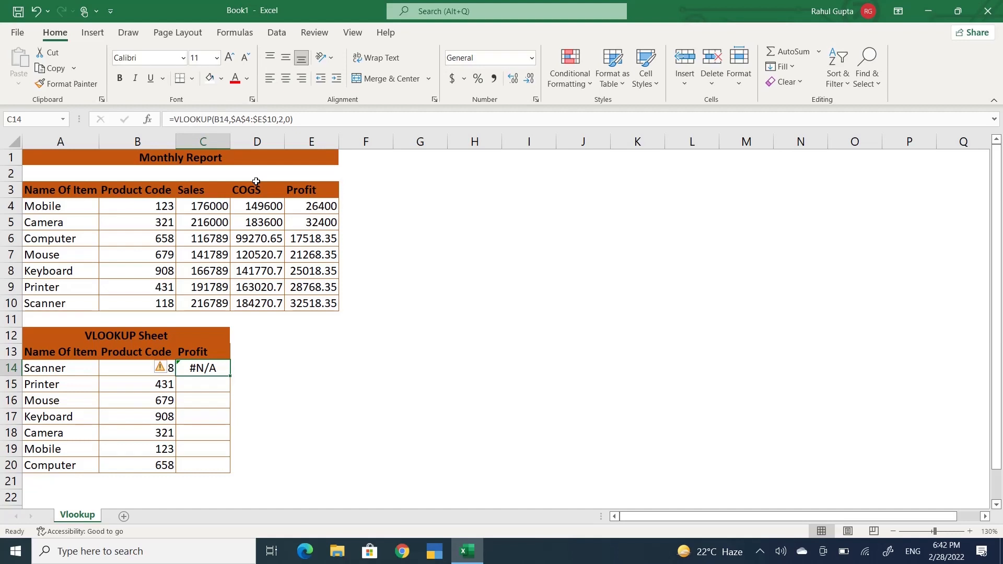
# - Check the Product Code formulas in B14 and B15 for their lookup values
pyautogui.click(201, 382)
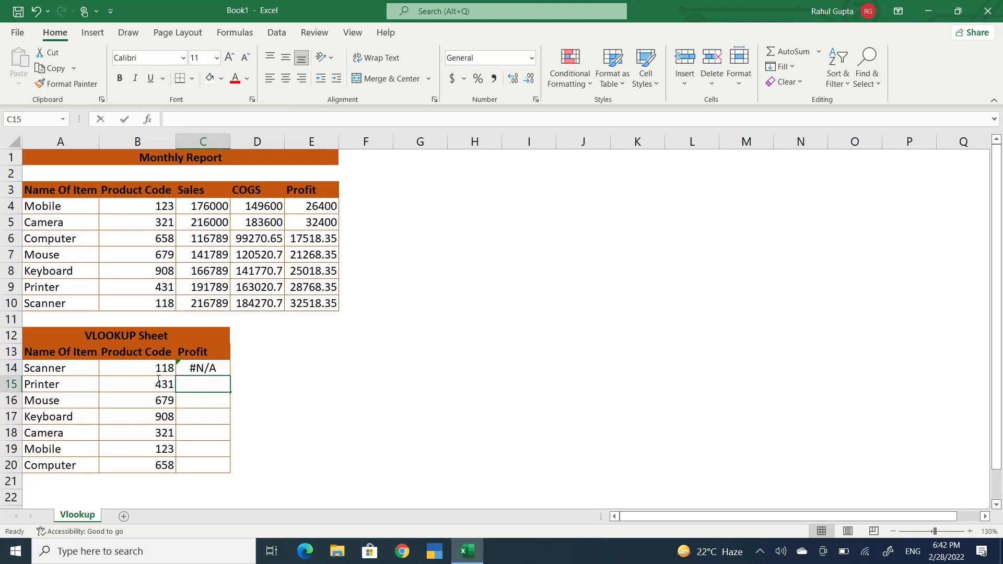
pyautogui.click(299, 445)
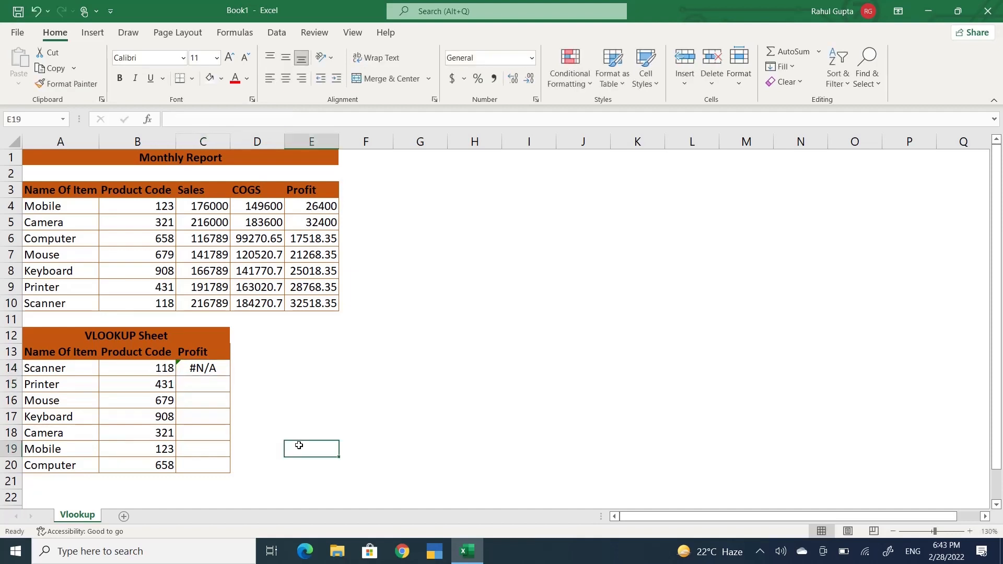
pyautogui.click(155, 374)
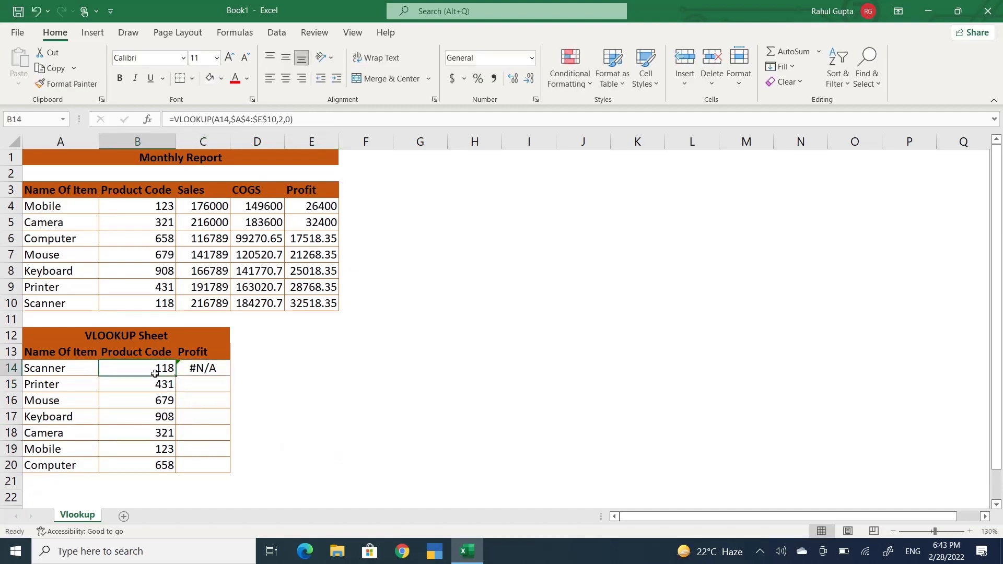
pyautogui.press('Down')
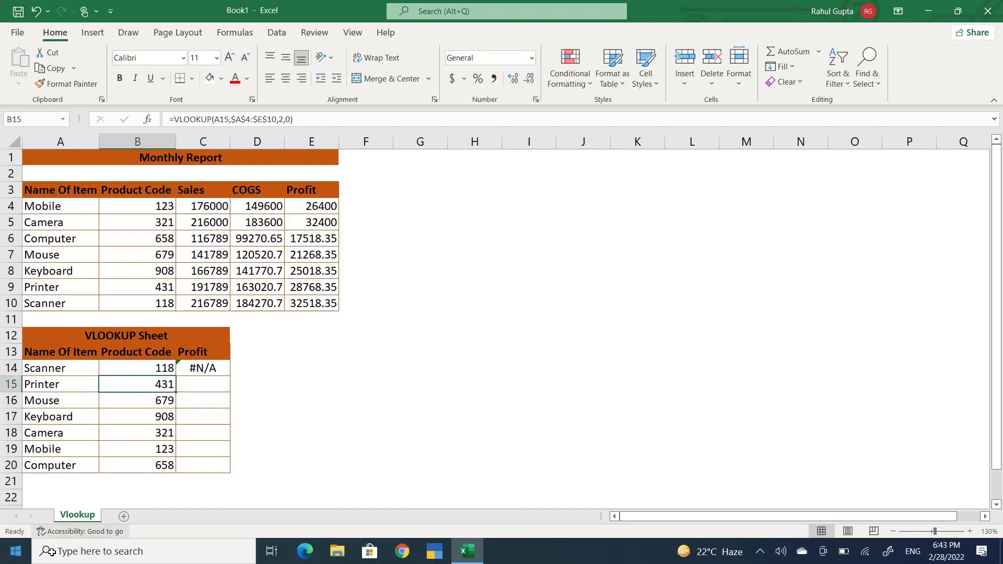
# - Search Windows for "epic" and launch the Epic Pen annotation app
pyautogui.click(98, 548)
pyautogui.write('epic')
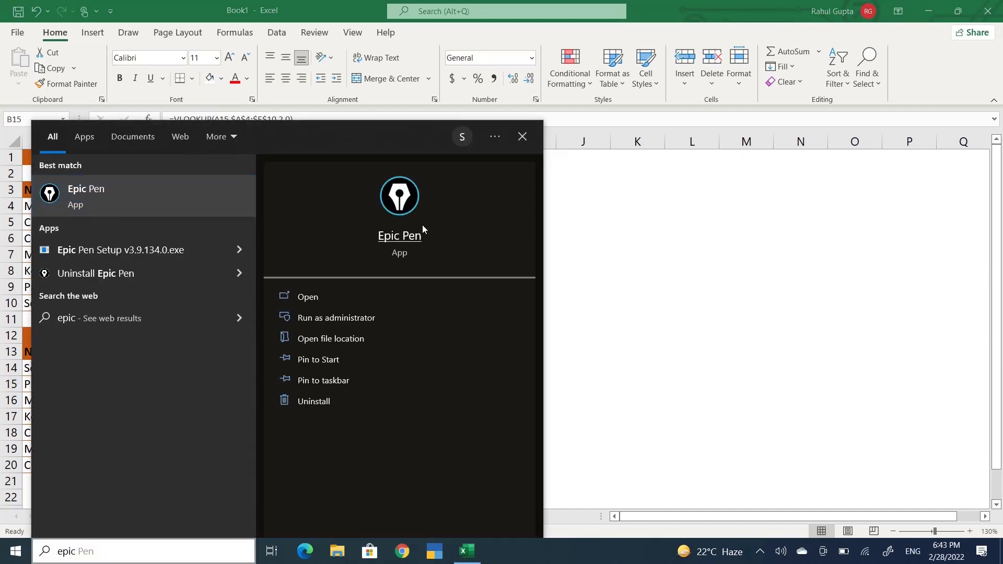
pyautogui.click(423, 228)
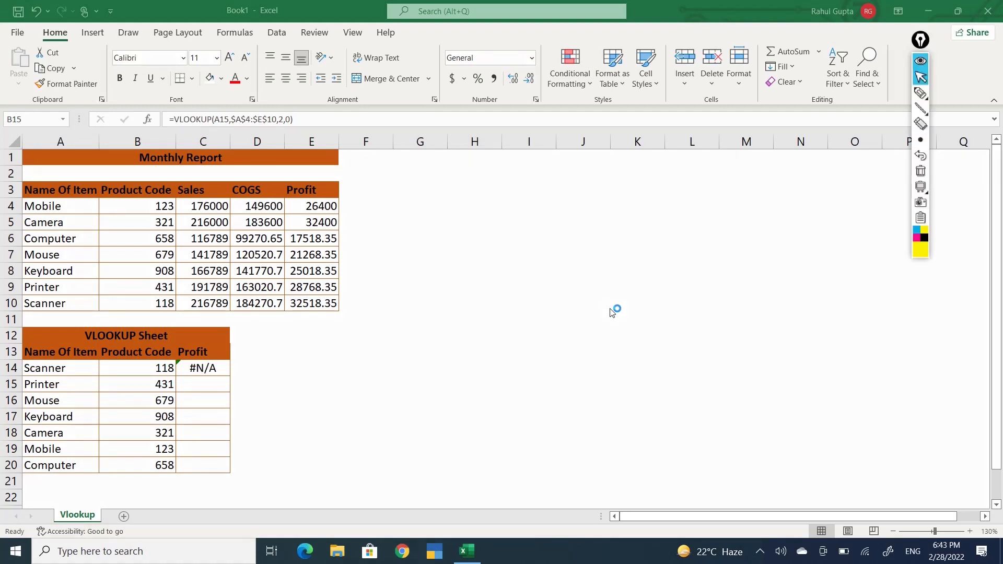
pyautogui.click(921, 92)
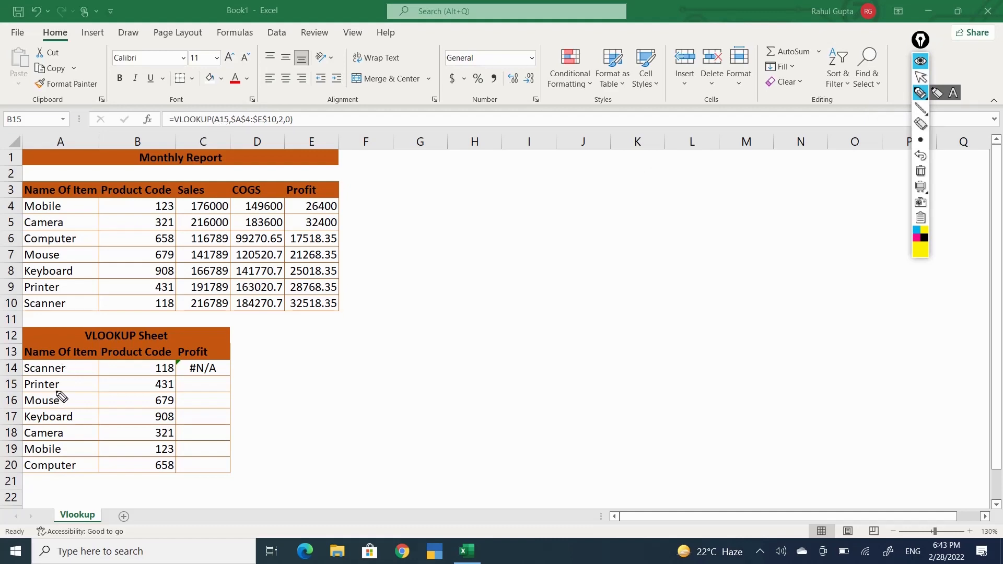
pyautogui.click(921, 78)
pyautogui.click(921, 93)
pyautogui.click(937, 93)
pyautogui.click(920, 78)
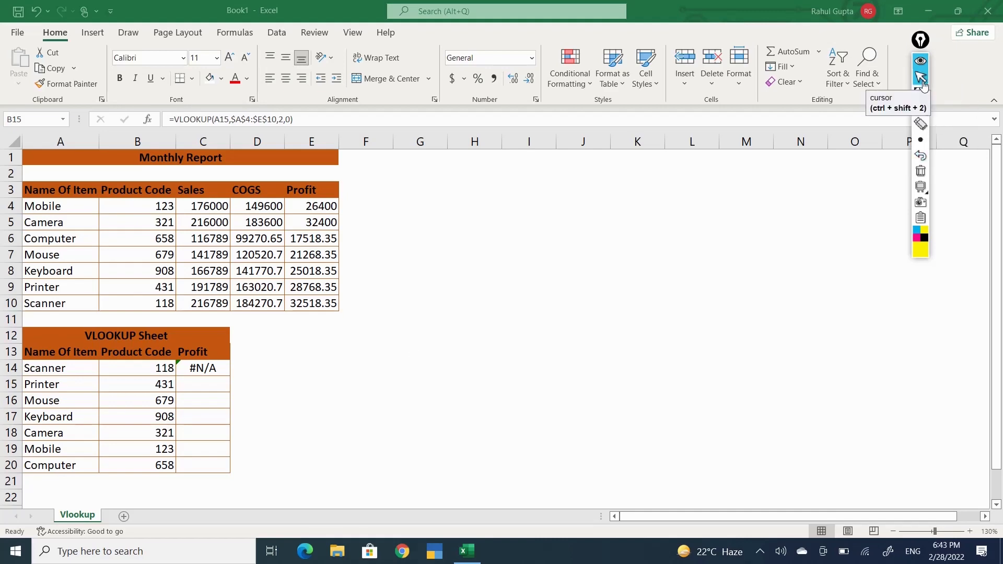
# - Compare the Scanner's Profit formula in C14 with the Product Code formula in B14
pyautogui.click(207, 372)
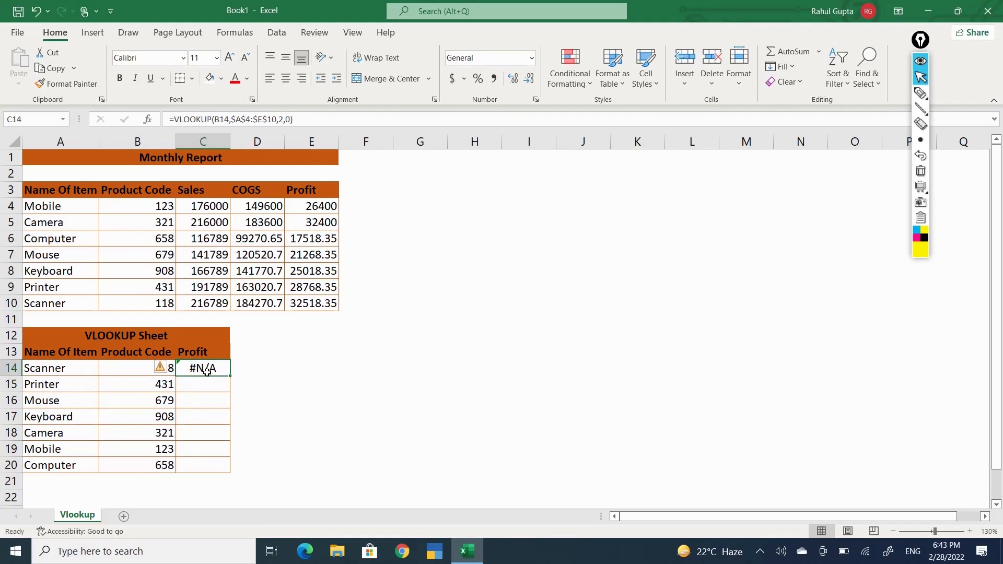
pyautogui.press('Left')
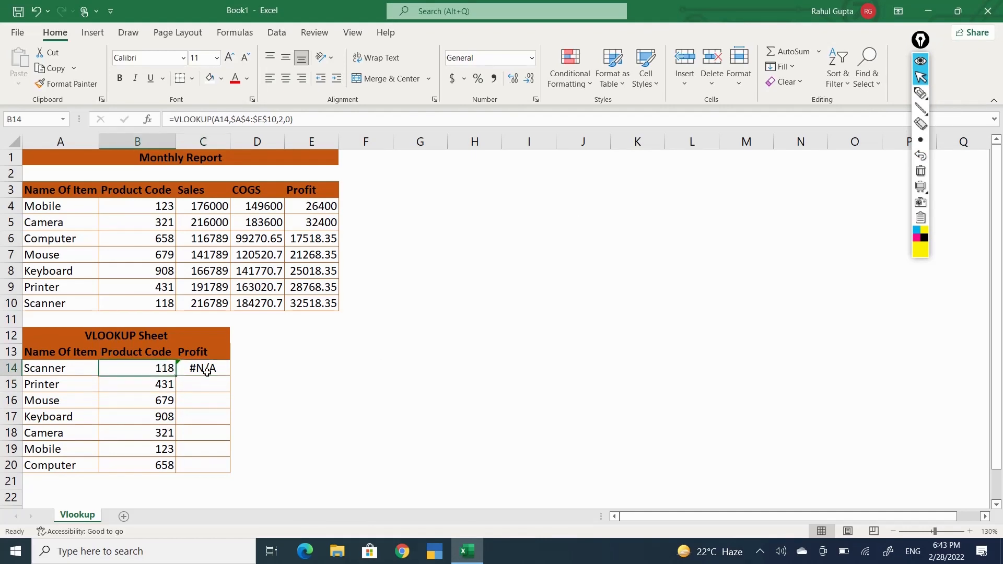
pyautogui.hotkey('shift', 'Down')
pyautogui.hotkey('shift', 'Down')
pyautogui.hotkey('shift', 'Down')
pyautogui.hotkey('shift', 'Up')
pyautogui.hotkey('shift', 'Down')
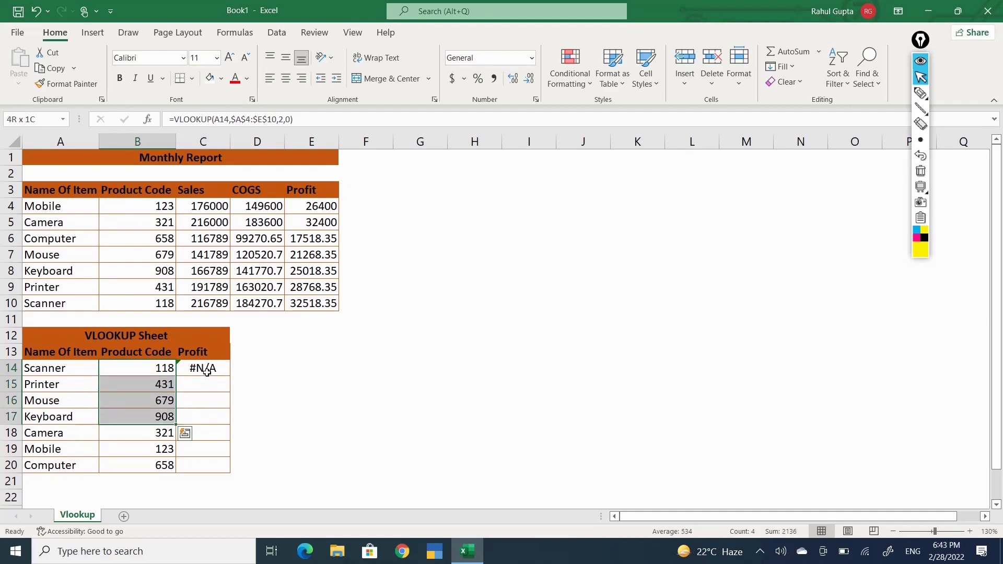
# - Change the lookup value in the Scanner's Profit formula in C14 to A14
pyautogui.press('Right')
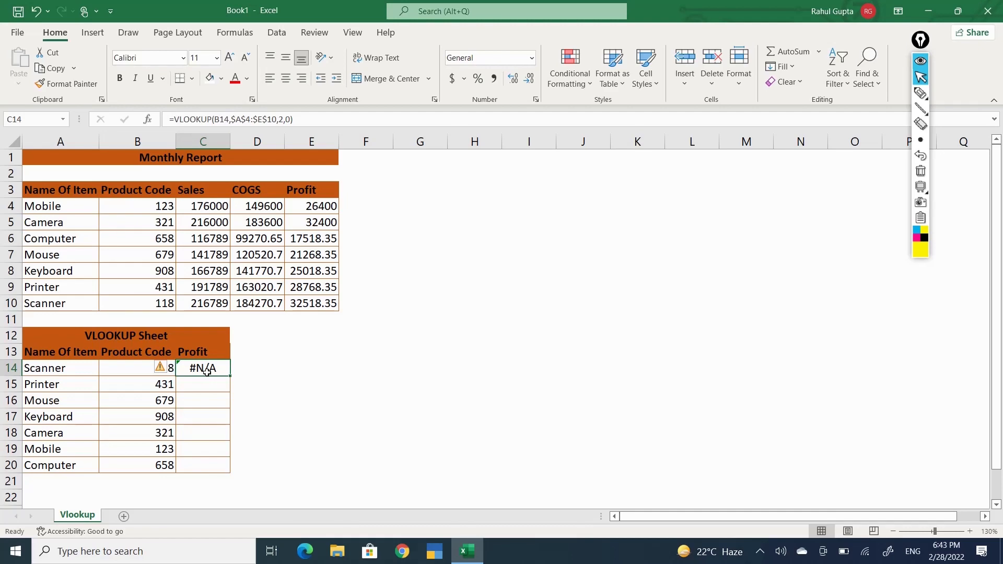
pyautogui.press('F2')
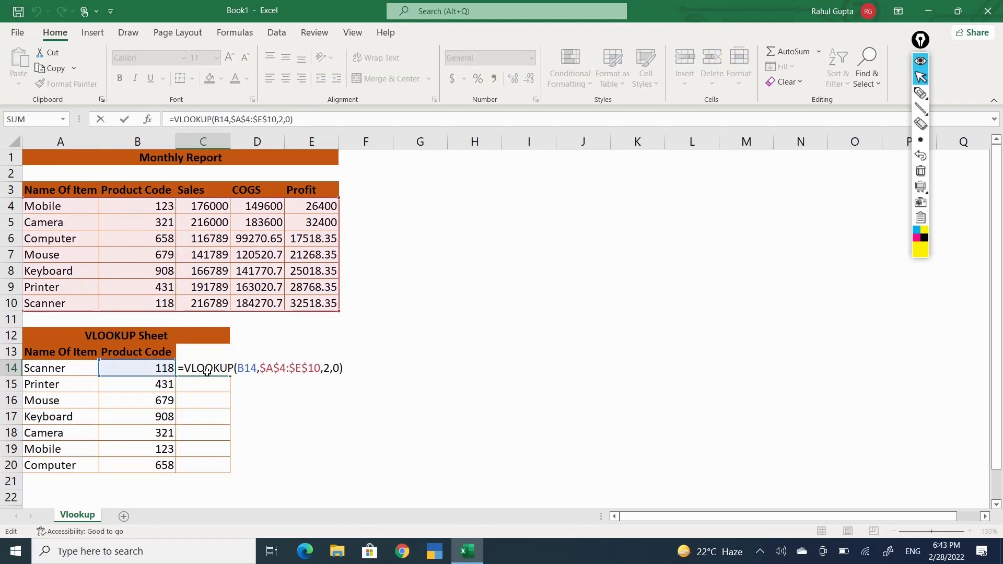
pyautogui.press('Left')
pyautogui.press('Left')
pyautogui.press('Left')
pyautogui.press('Left')
pyautogui.press('Left')
pyautogui.press('Left')
pyautogui.press('Left')
pyautogui.press('Left')
pyautogui.press('Left')
pyautogui.press('Left')
pyautogui.press('Left')
pyautogui.press('Left')
pyautogui.press('Left')
pyautogui.press('Left')
pyautogui.press('Left')
pyautogui.press('Left')
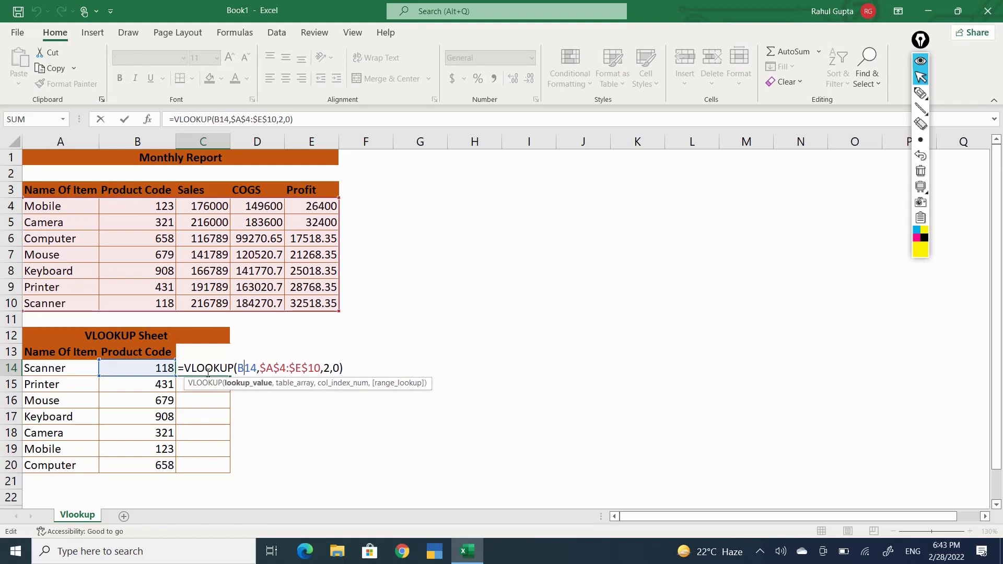
pyautogui.press('Left')
pyautogui.press('Left')
pyautogui.press('BackSpace')
pyautogui.write('A')
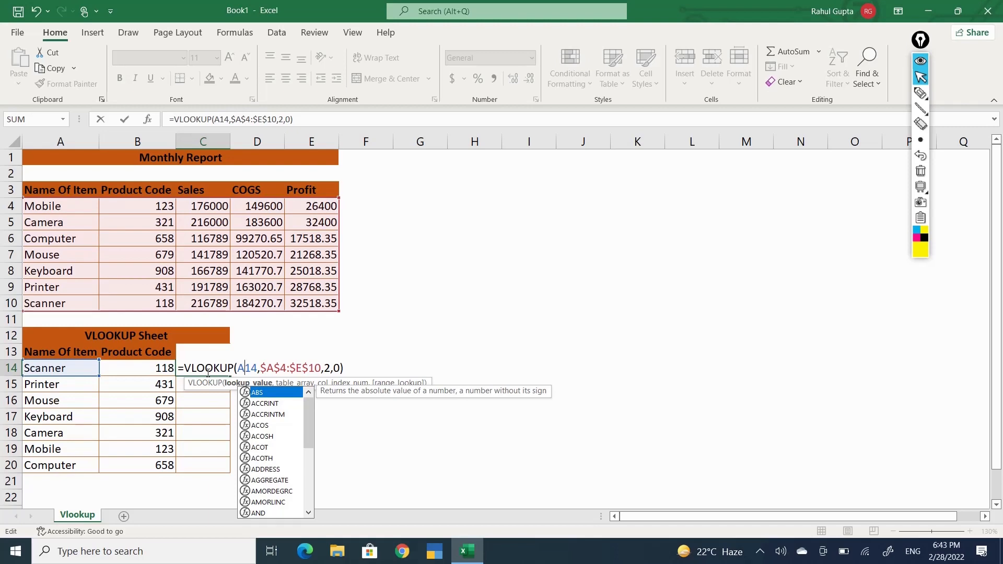
pyautogui.hotkey('ctrl', 'Return')
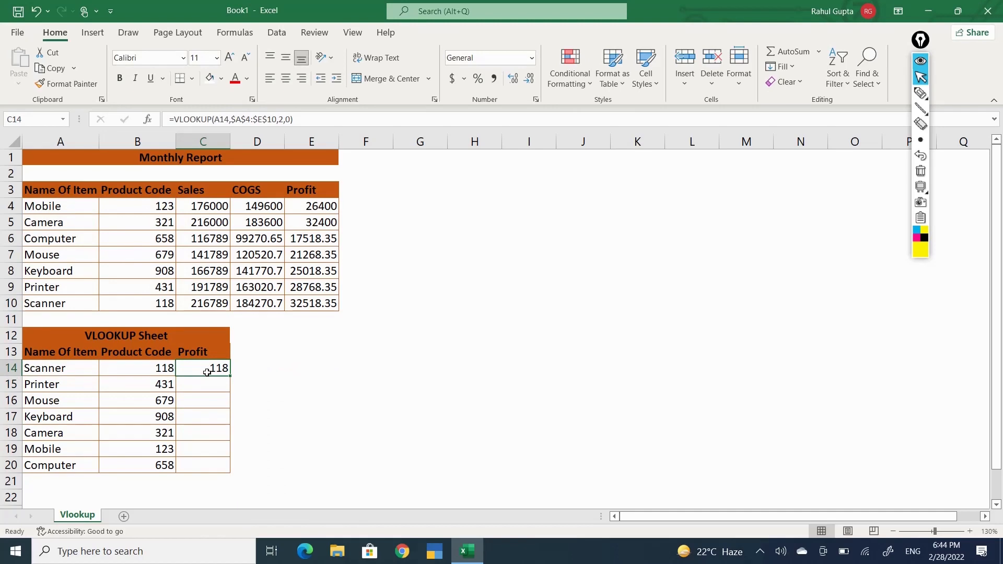
# - Circle the Monthly Report's Product Code column and the Scanner's Profit cell C14 with the yellow annotation pen
pyautogui.press('Left')
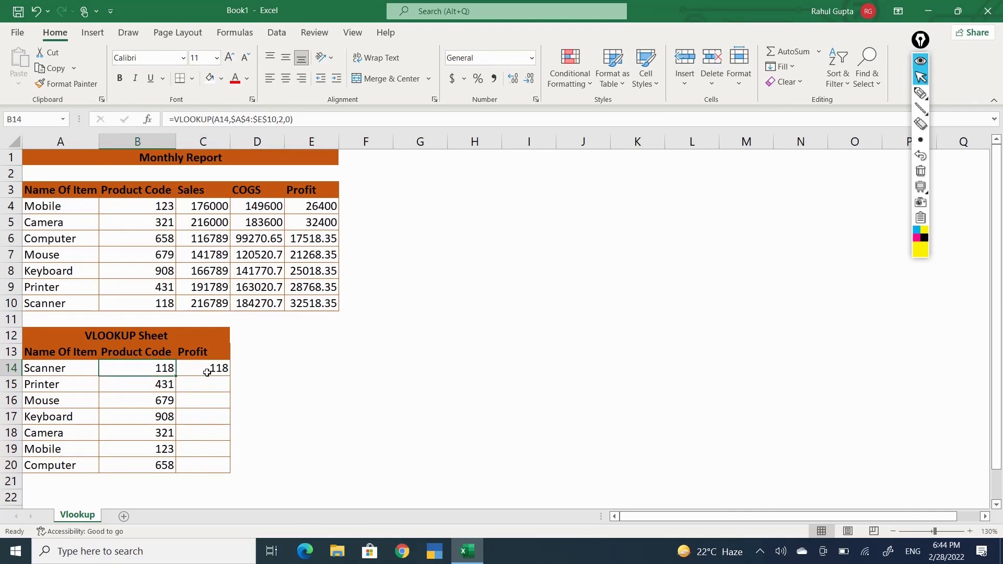
pyautogui.click(920, 93)
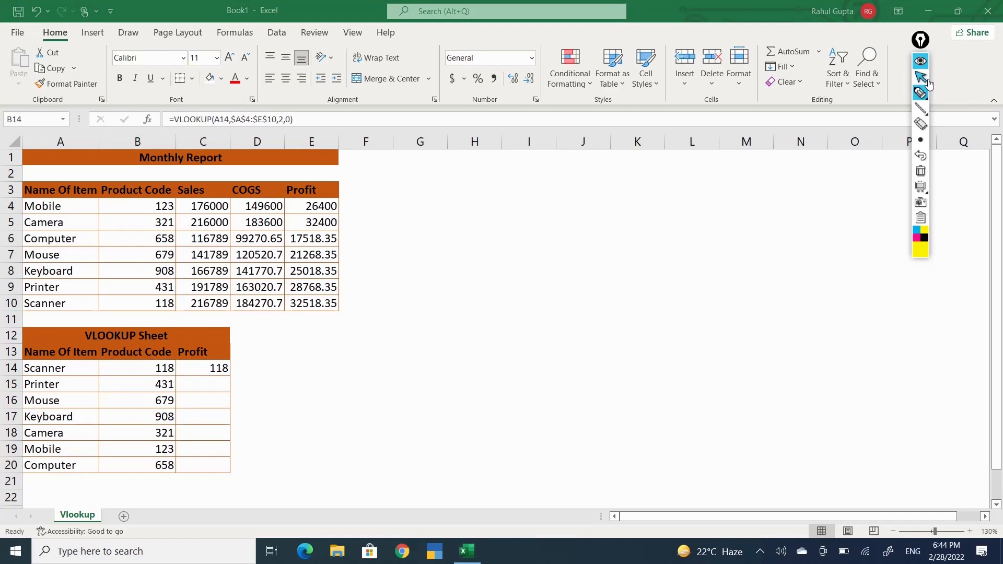
pyautogui.moveTo(171, 178)
pyautogui.mouseDown()
pyautogui.moveTo(162, 173)
pyautogui.moveTo(162, 317)
pyautogui.moveTo(100, 214)
pyautogui.mouseUp()
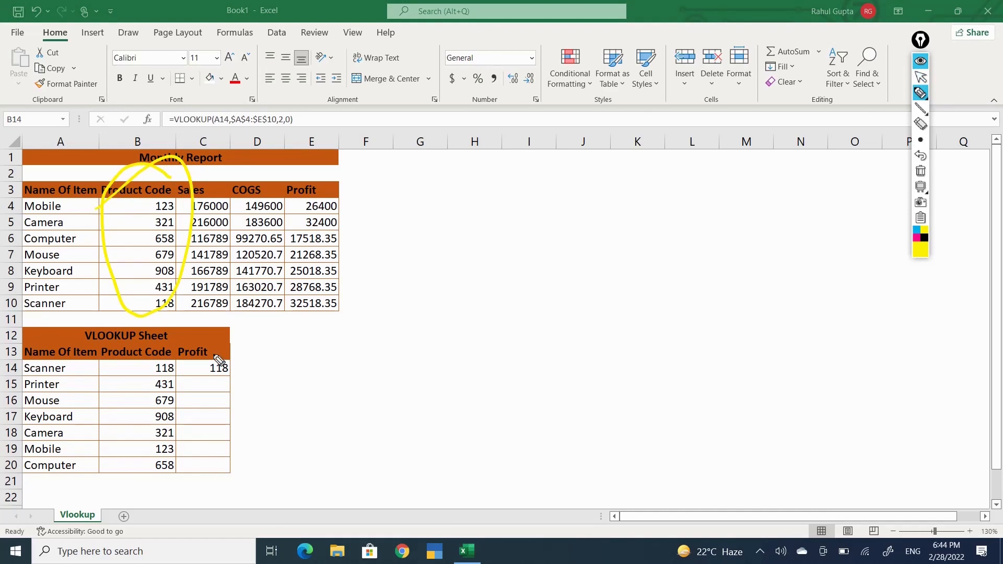
pyautogui.moveTo(224, 361); pyautogui.dragTo(167, 377)
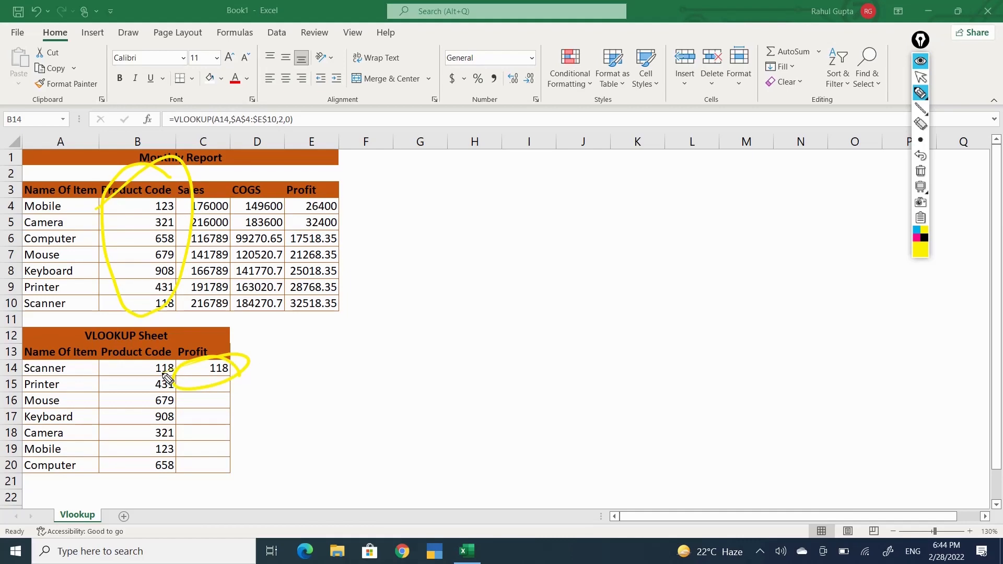
# - Number the Monthly Report columns 1 to 5 by hand with the pen, and clear all annotations
pyautogui.moveTo(26, 244); pyautogui.dragTo(29, 300)
pyautogui.moveTo(126, 246); pyautogui.dragTo(207, 279)
pyautogui.moveTo(263, 239); pyautogui.dragTo(266, 277)
pyautogui.moveTo(320, 230)
pyautogui.mouseDown()
pyautogui.moveTo(318, 261)
pyautogui.moveTo(302, 273)
pyautogui.mouseUp()
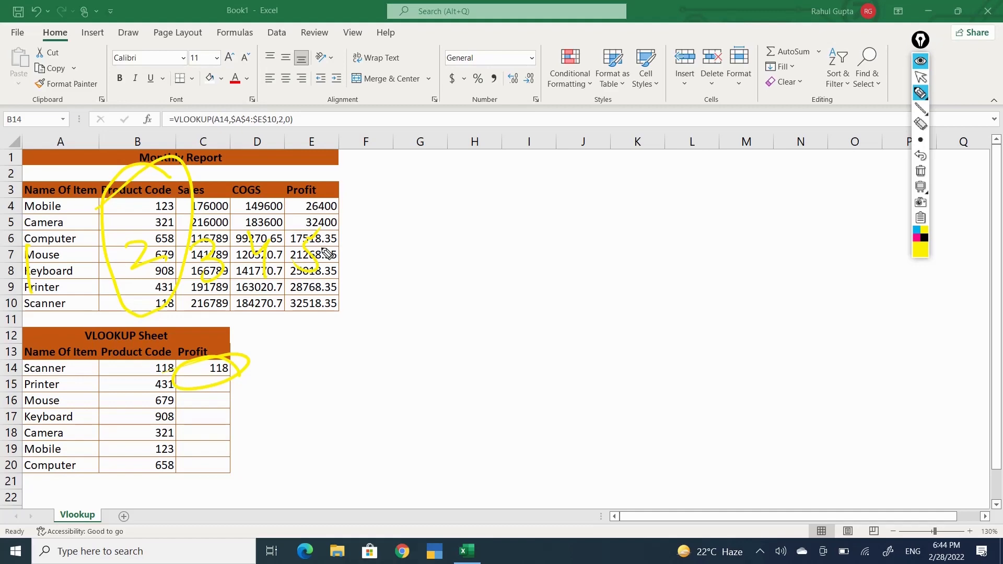
pyautogui.click(920, 171)
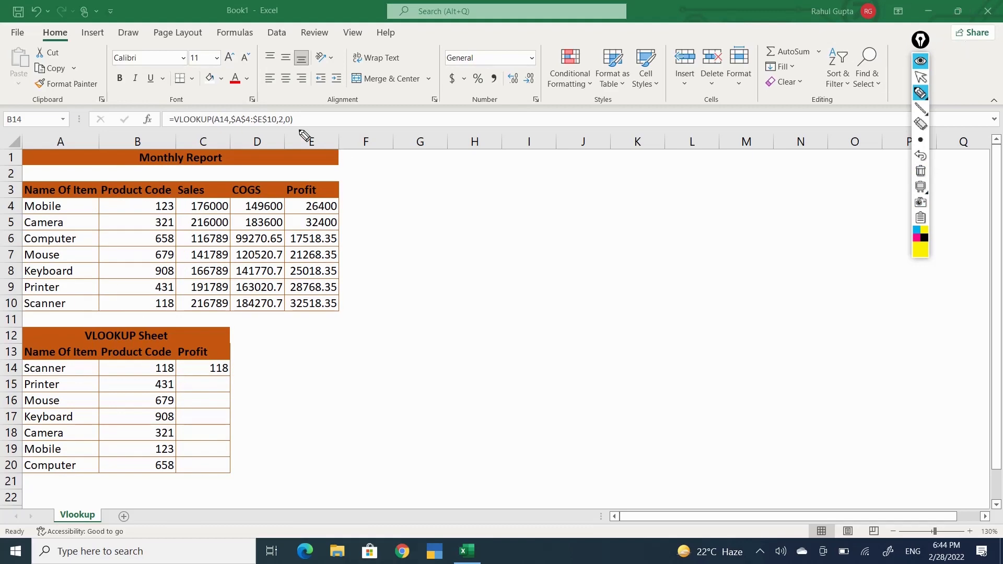
pyautogui.click(921, 77)
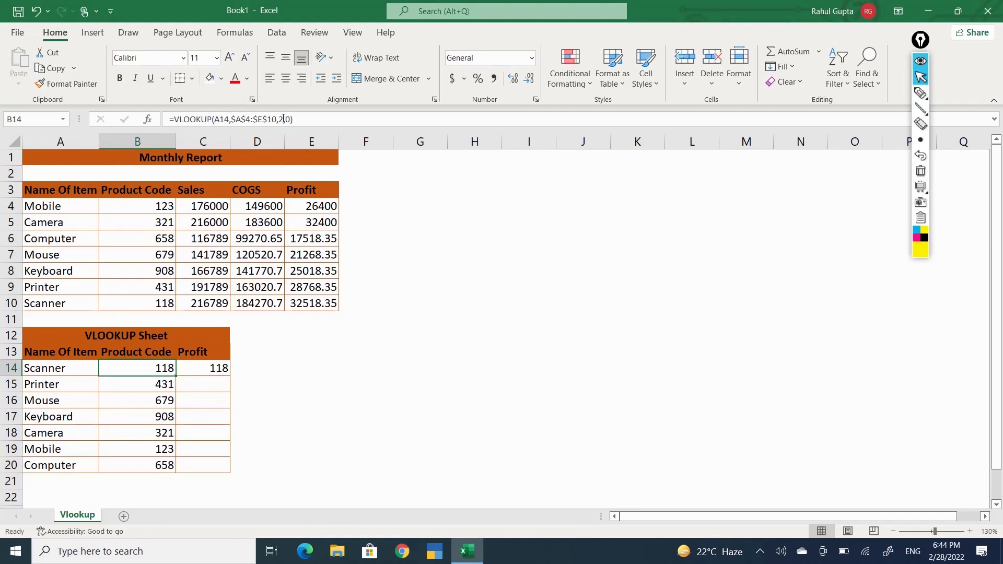
pyautogui.press('BackSpace')
pyautogui.write('5')
pyautogui.press('Escape')
# - Set the column index in the C14 VLOOKUP formula to 5 to return the Scanner's profit
pyautogui.press('Right')
pyautogui.press('F2')
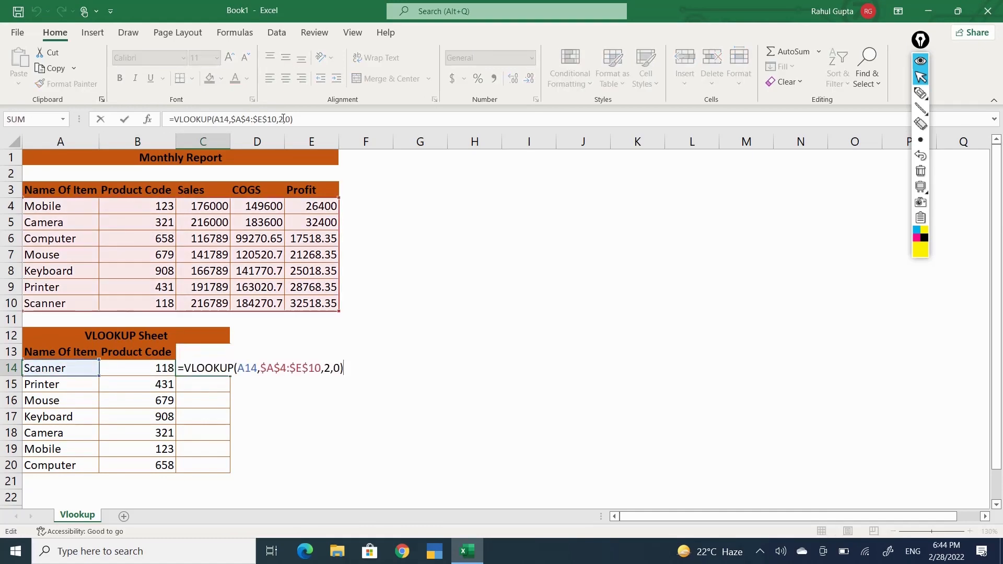
pyautogui.press('Left')
pyautogui.press('Left')
pyautogui.press('Left')
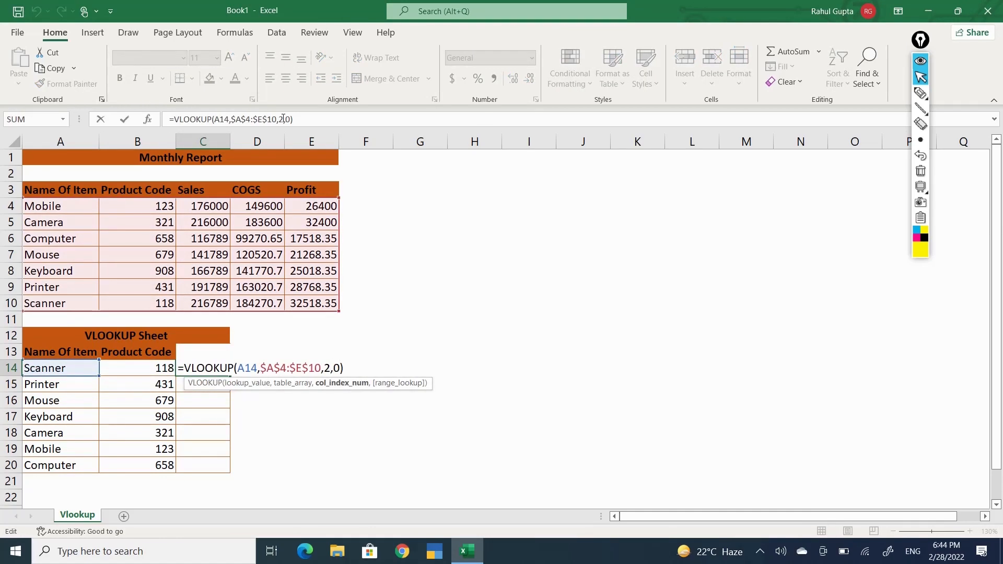
pyautogui.press('BackSpace')
pyautogui.write('5')
pyautogui.press('Return')
pyautogui.press('Up')
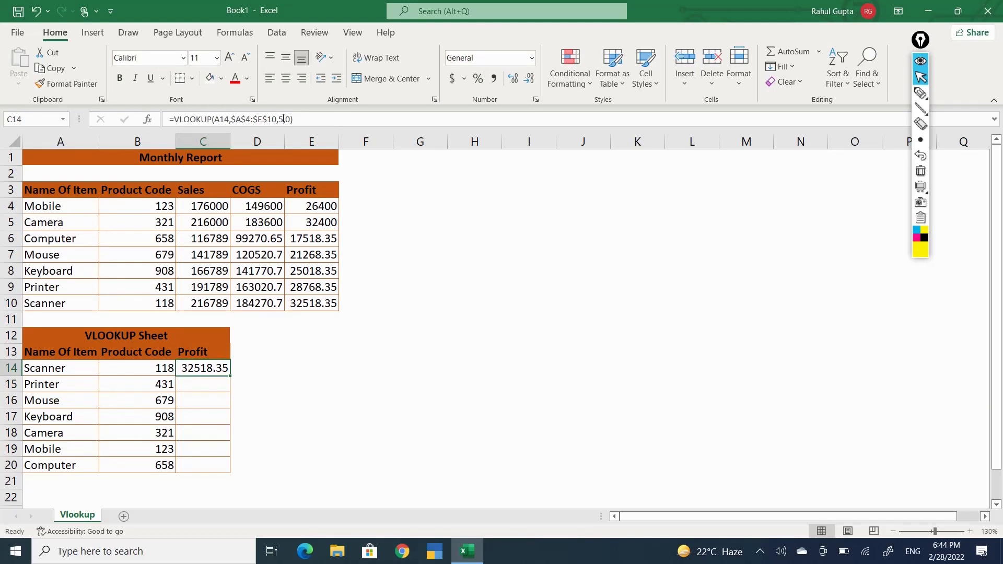
# - Draw a yellow tick mark beside the Scanner row of the Monthly Report and return to the normal cursor
pyautogui.click(921, 93)
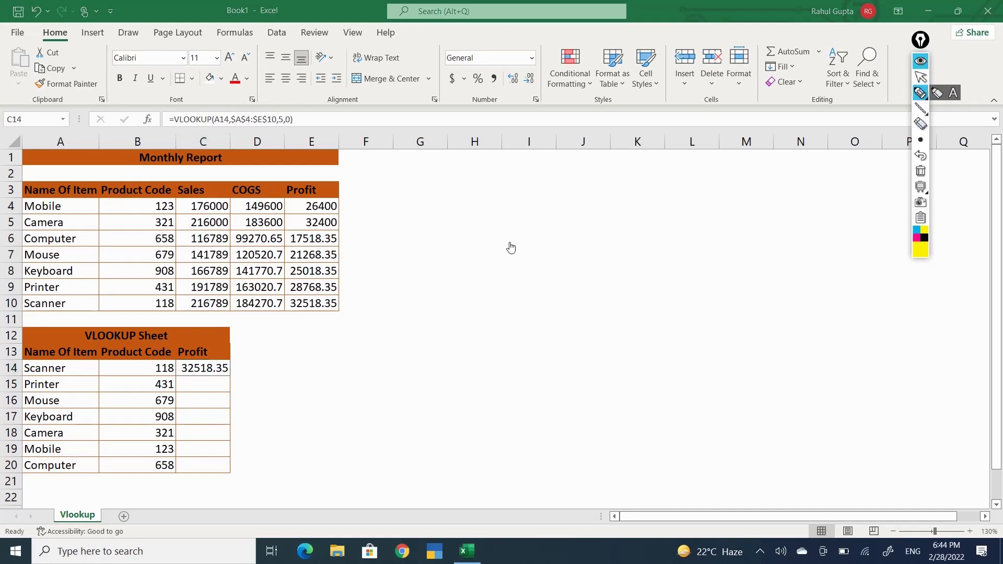
pyautogui.moveTo(358, 308); pyautogui.dragTo(400, 297)
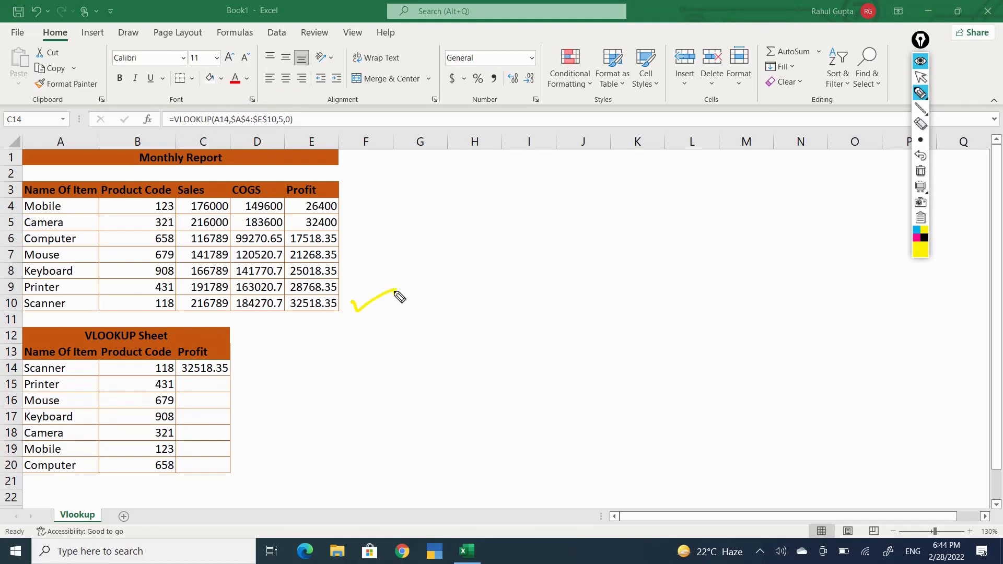
pyautogui.click(920, 77)
# - Copy the C14 Profit formula and paste it into C15:C20 for the remaining items
pyautogui.click(198, 379)
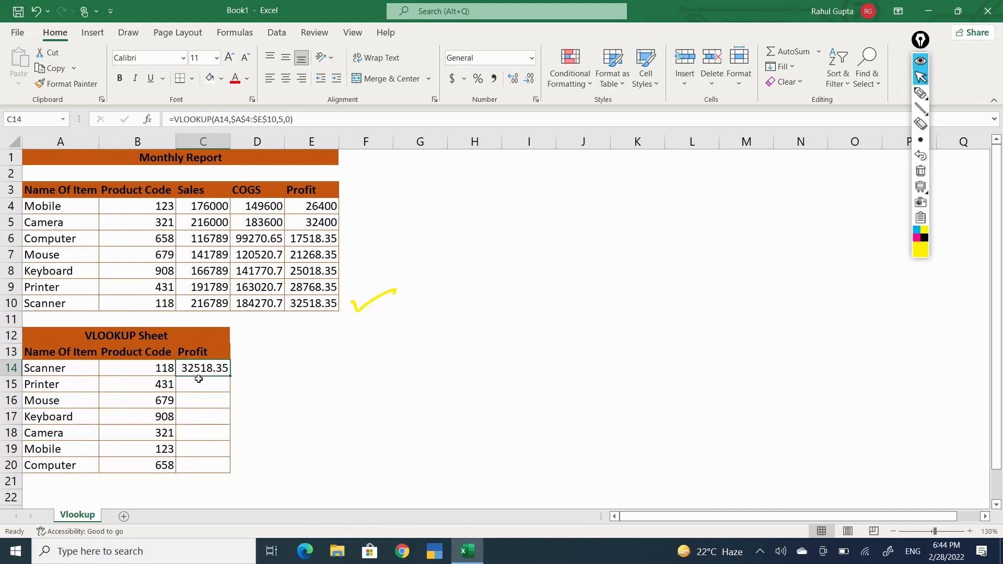
pyautogui.hotkey('ctrl', 'c')
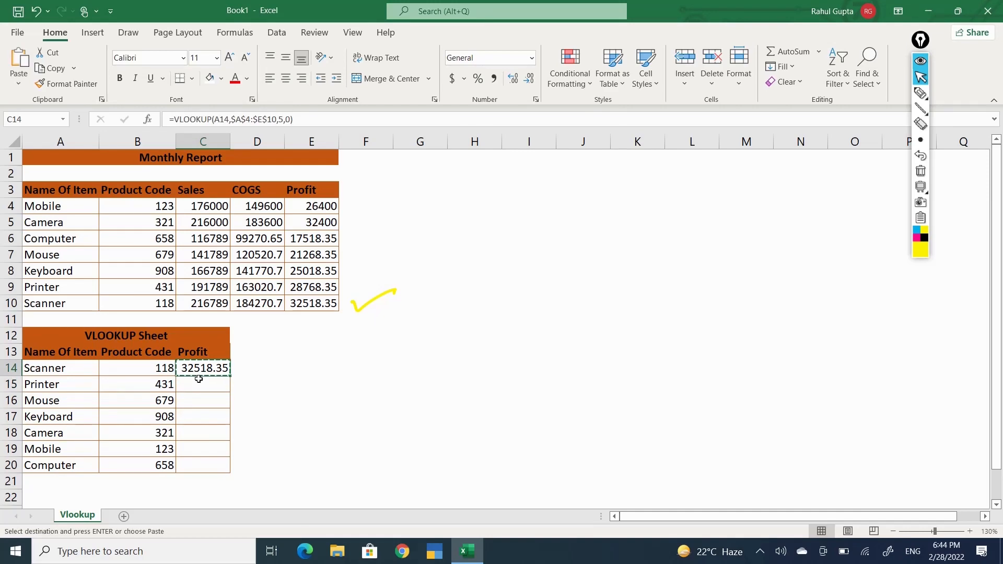
pyautogui.press('Down')
pyautogui.hotkey('shift', 'Down')
pyautogui.hotkey('shift', 'Down')
pyautogui.hotkey('shift', 'Down')
pyautogui.hotkey('shift', 'Down')
pyautogui.hotkey('shift', 'Down')
pyautogui.press('Return')
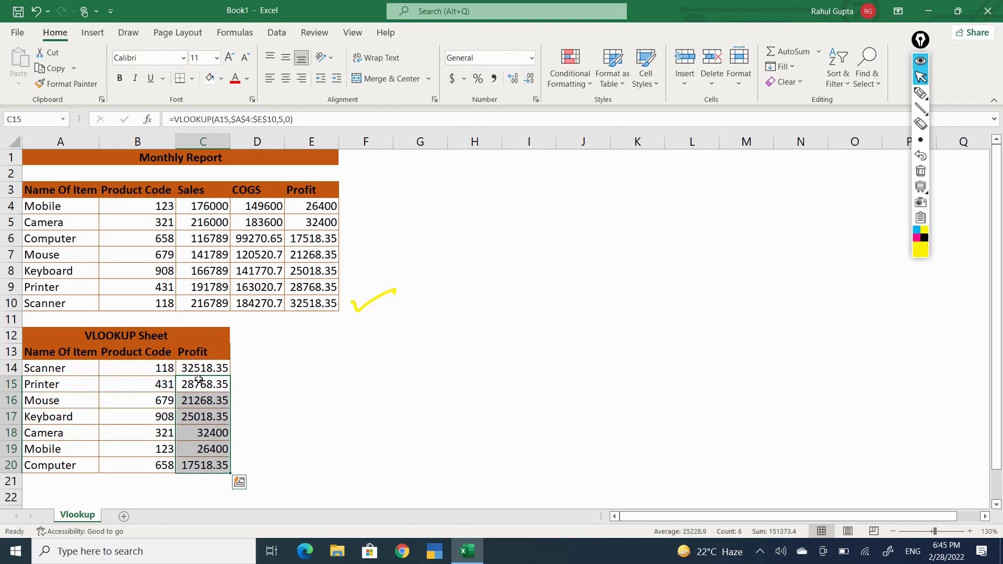
# - Clear the pasted Profit formulas from C15:C20
pyautogui.click(199, 380)
pyautogui.hotkey('ctrl', 'shift', 'Down')
pyautogui.press('Delete')
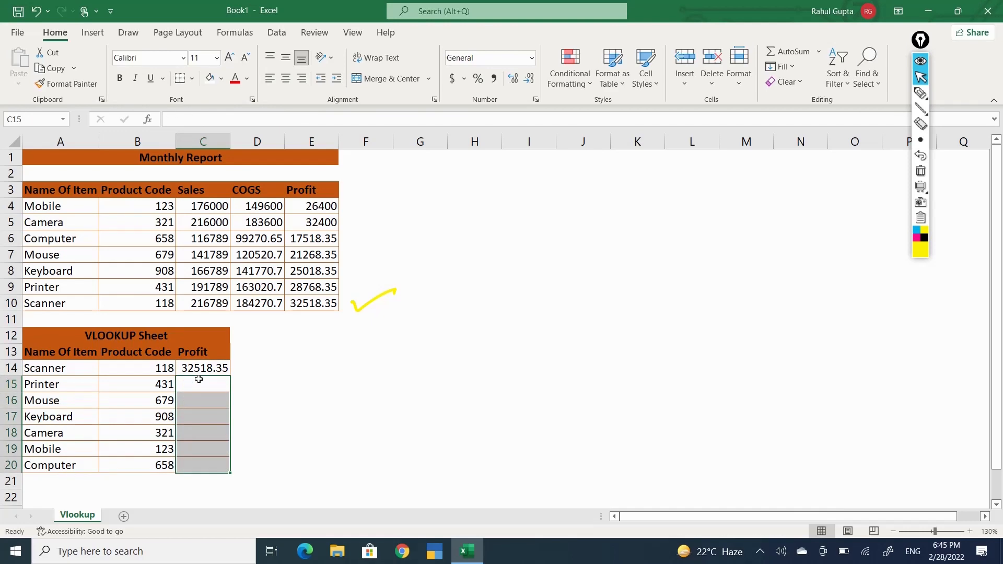
# - Fill the C14 Profit formula down through C20 using Fill Down
pyautogui.press('Down')
pyautogui.press('Up')
pyautogui.press('Up')
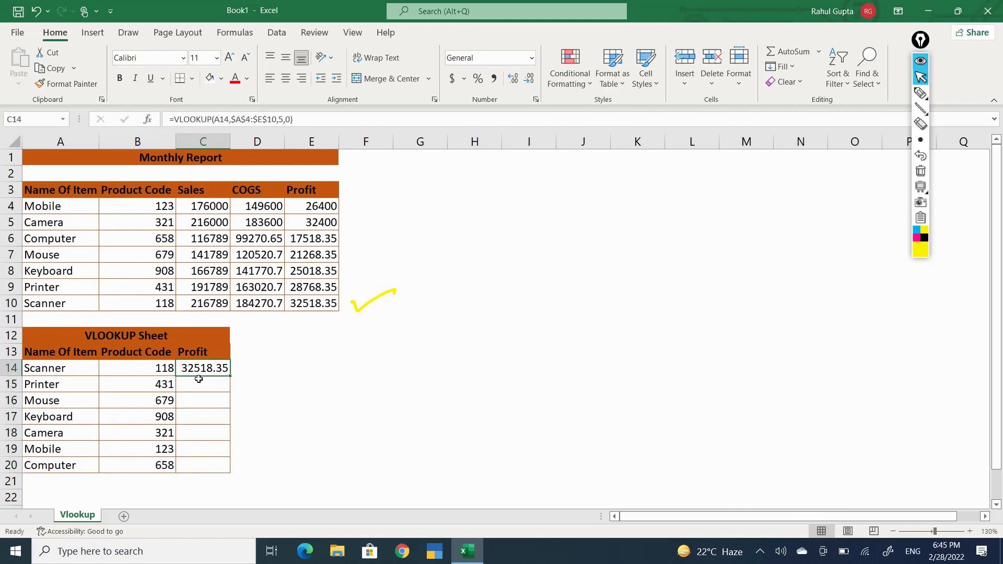
pyautogui.hotkey('shift', 'Down')
pyautogui.hotkey('shift', 'Down')
pyautogui.hotkey('shift', 'Down')
pyautogui.hotkey('shift', 'Down')
pyautogui.hotkey('shift', 'Down')
pyautogui.hotkey('shift', 'Down')
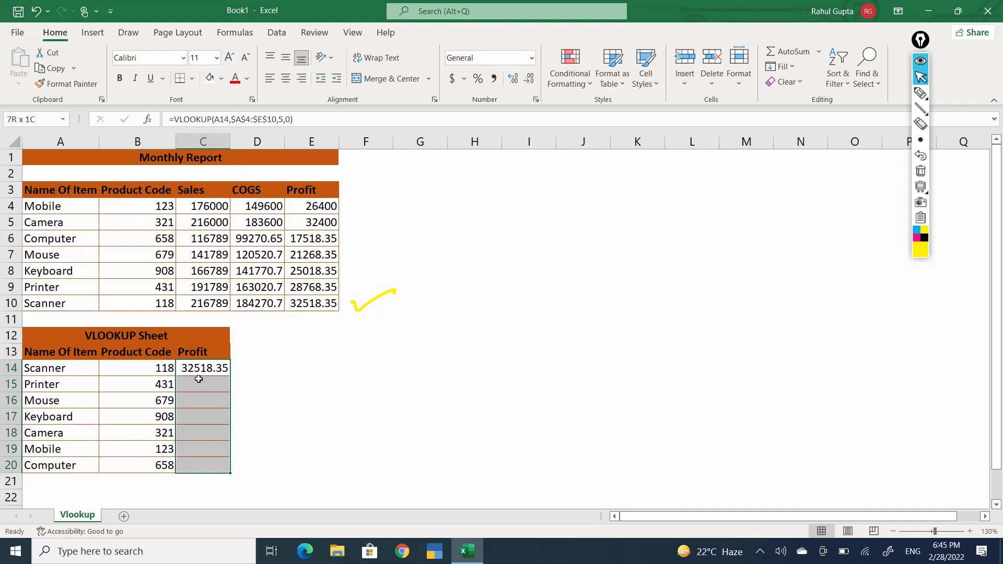
pyautogui.hotkey('ctrl', 'd')
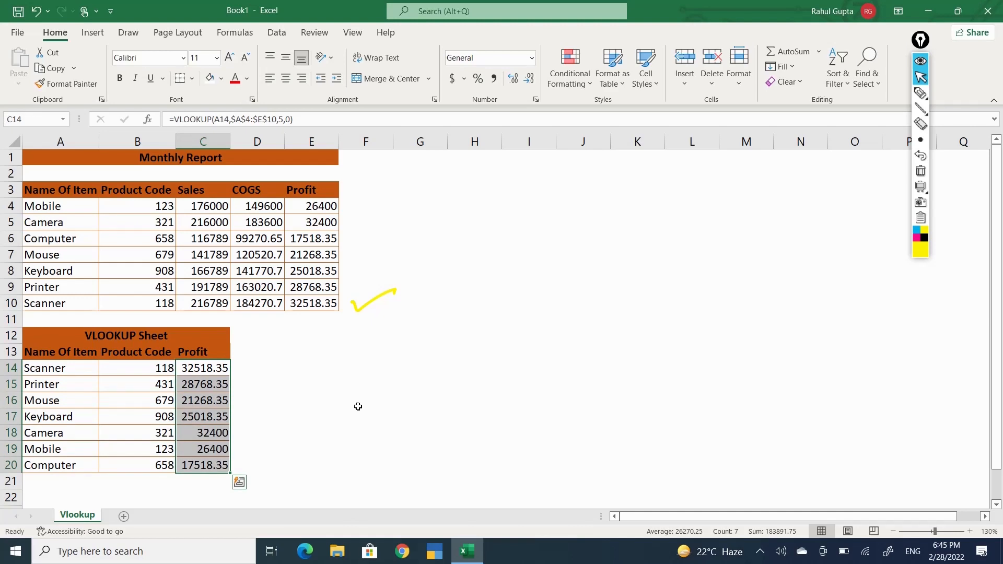
# - Handwrite "Ctrl + D" with a double underline beside the tables, and clear all annotations
pyautogui.click(921, 93)
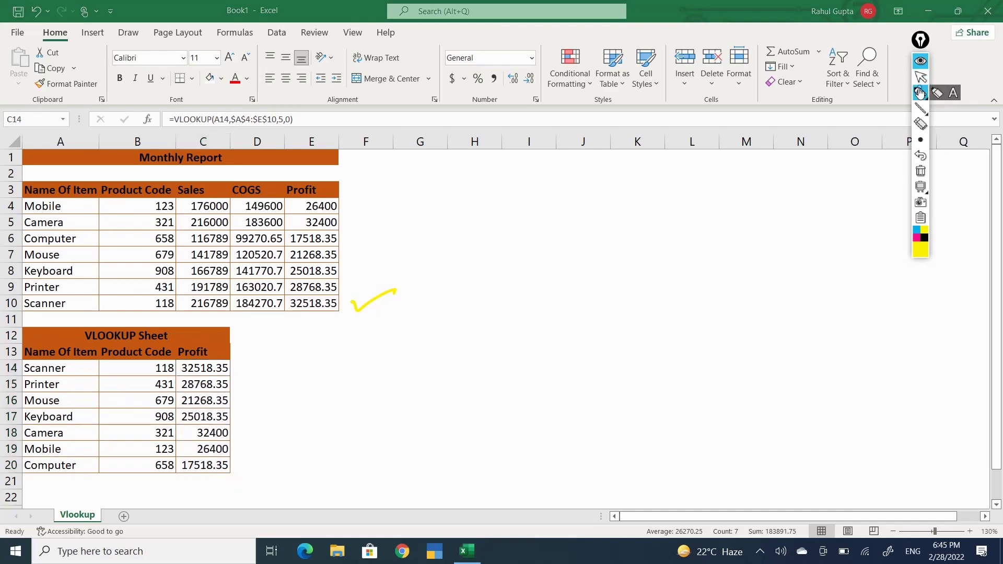
pyautogui.moveTo(444, 311)
pyautogui.mouseDown()
pyautogui.moveTo(426, 337)
pyautogui.moveTo(611, 285)
pyautogui.moveTo(649, 309)
pyautogui.mouseUp()
pyautogui.moveTo(644, 271)
pyautogui.mouseDown()
pyautogui.moveTo(674, 287)
pyautogui.moveTo(413, 403)
pyautogui.moveTo(699, 336)
pyautogui.mouseUp()
pyautogui.click(691, 286)
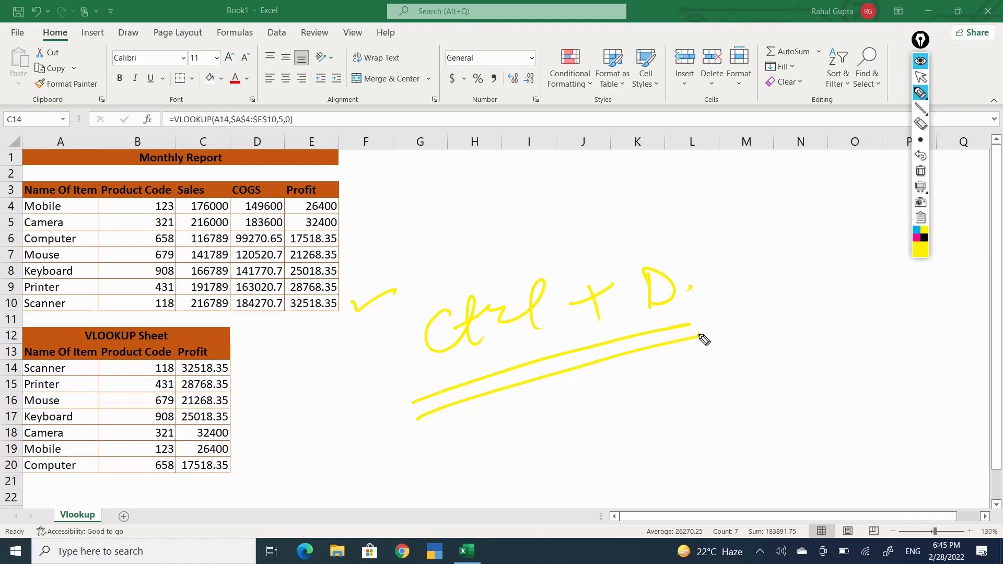
pyautogui.click(920, 171)
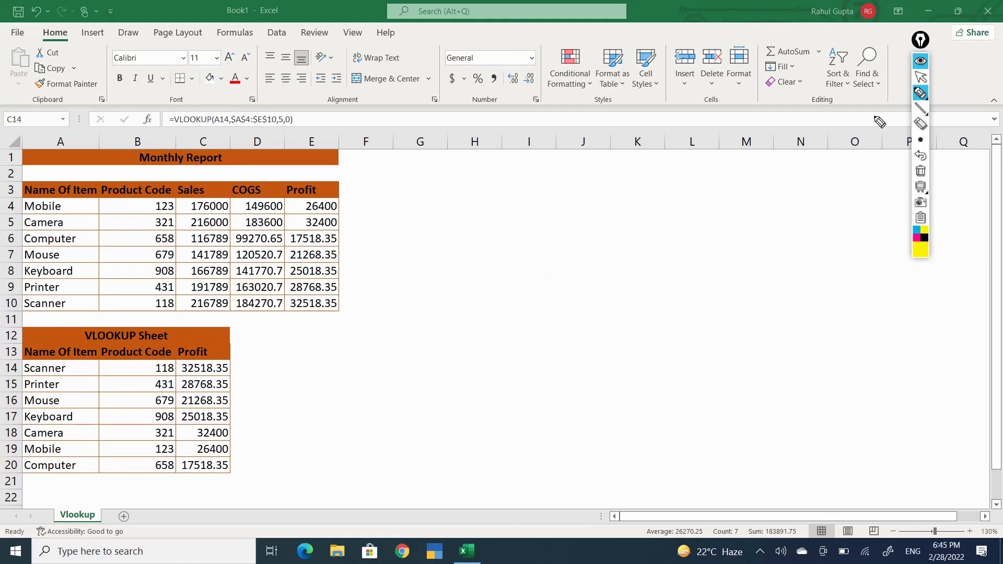
pyautogui.click(917, 81)
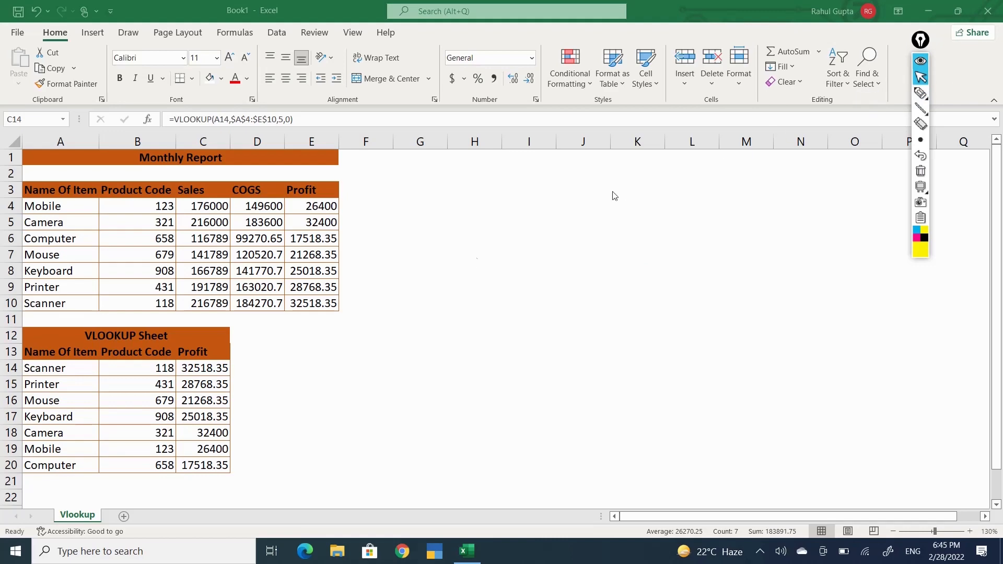
pyautogui.click(242, 384)
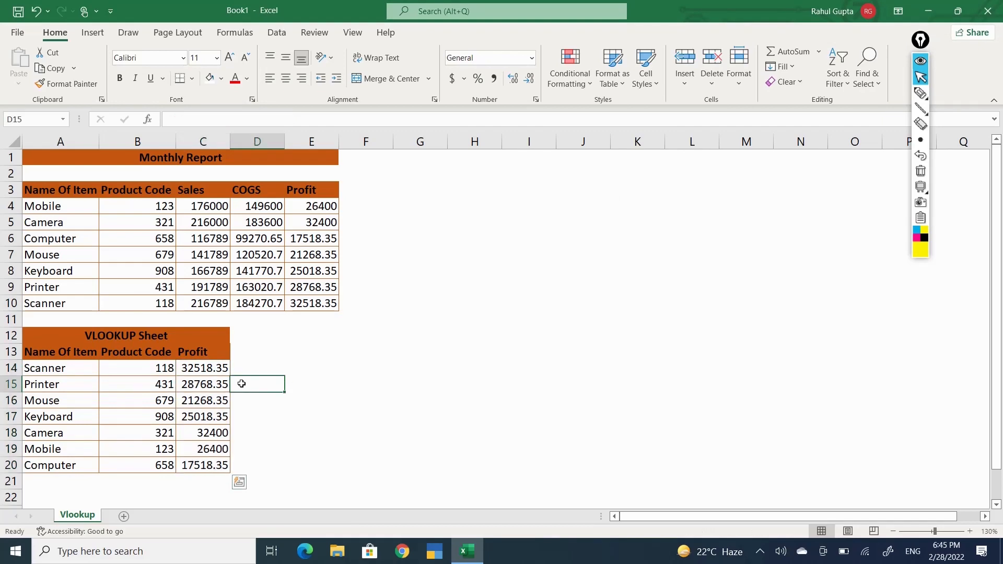
pyautogui.press('Return')
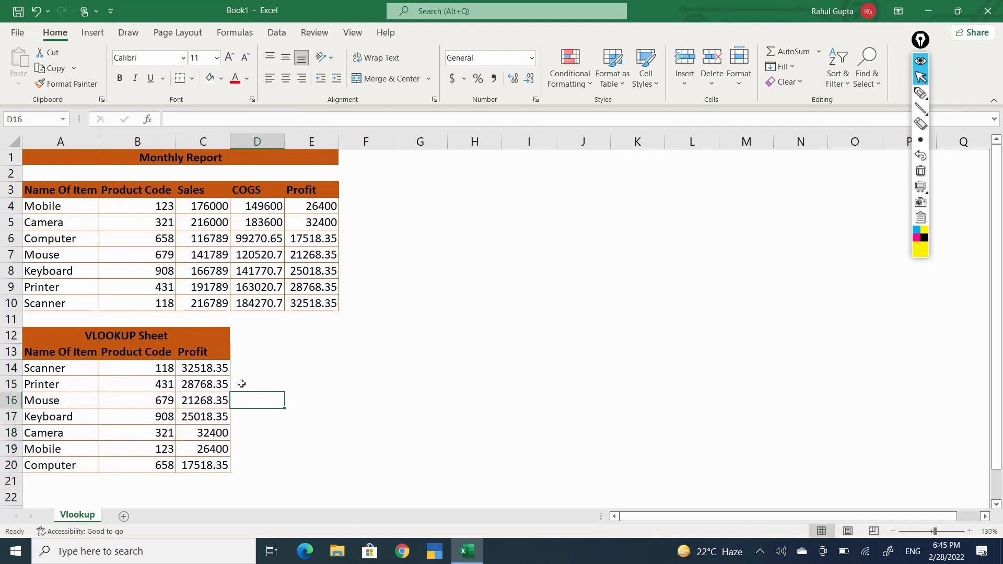
pyautogui.press('Up')
pyautogui.press('Up')
pyautogui.press('Up')
pyautogui.press('Up')
pyautogui.press('Left')
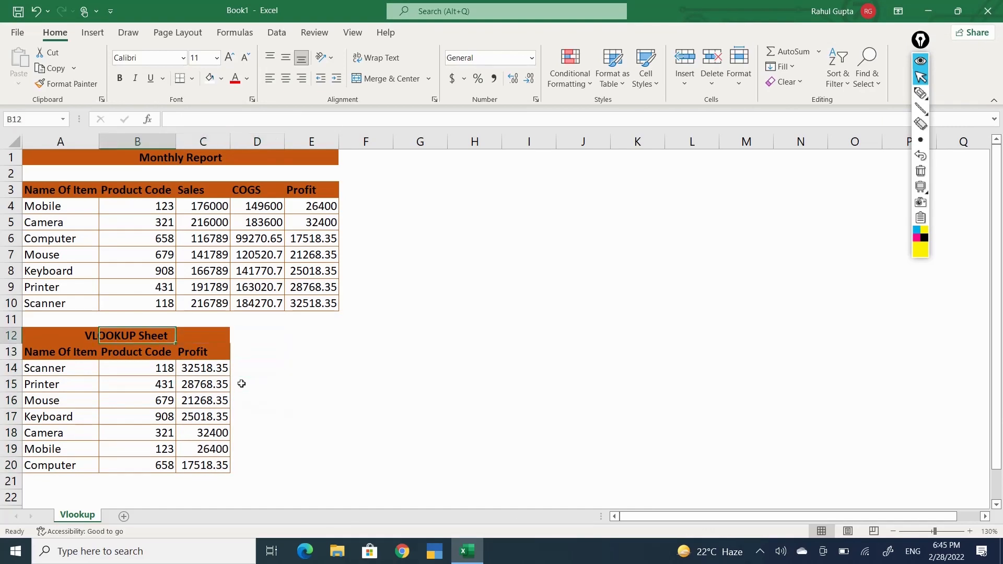
pyautogui.press('Down')
pyautogui.press('Down')
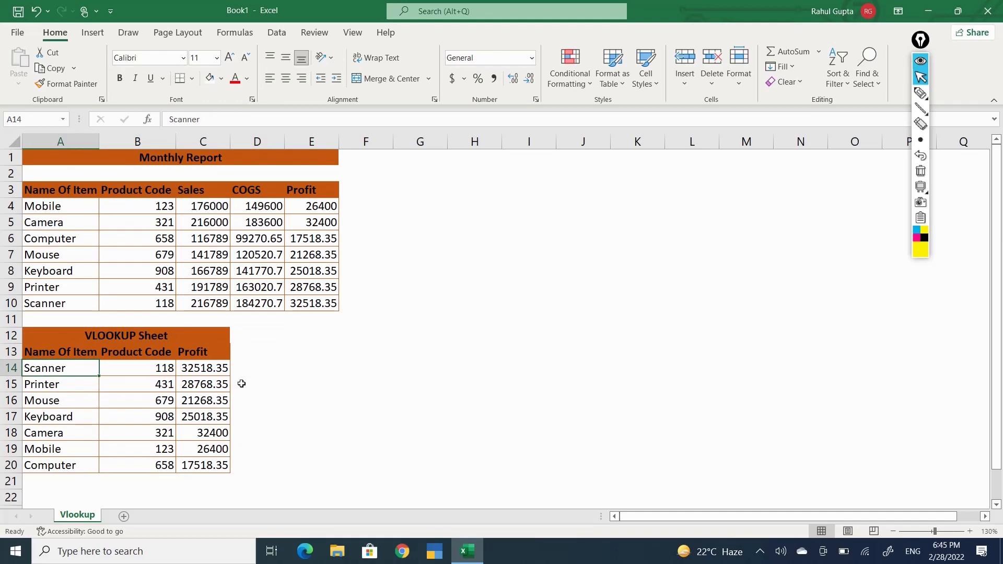
# - Examine the item names in column A of the Monthly Report table and the VLOOKUP Sheet table
pyautogui.press('Up')
pyautogui.press('Up')
pyautogui.press('Up')
pyautogui.press('Up')
pyautogui.press('Up')
pyautogui.press('Up')
pyautogui.press('Up')
pyautogui.press('Up')
pyautogui.press('Up')
pyautogui.press('Up')
pyautogui.hotkey('shift', 'Down')
pyautogui.hotkey('shift', 'Down')
pyautogui.hotkey('shift', 'Down')
pyautogui.hotkey('shift', 'Down')
pyautogui.hotkey('shift', 'Down')
pyautogui.hotkey('shift', 'Down')
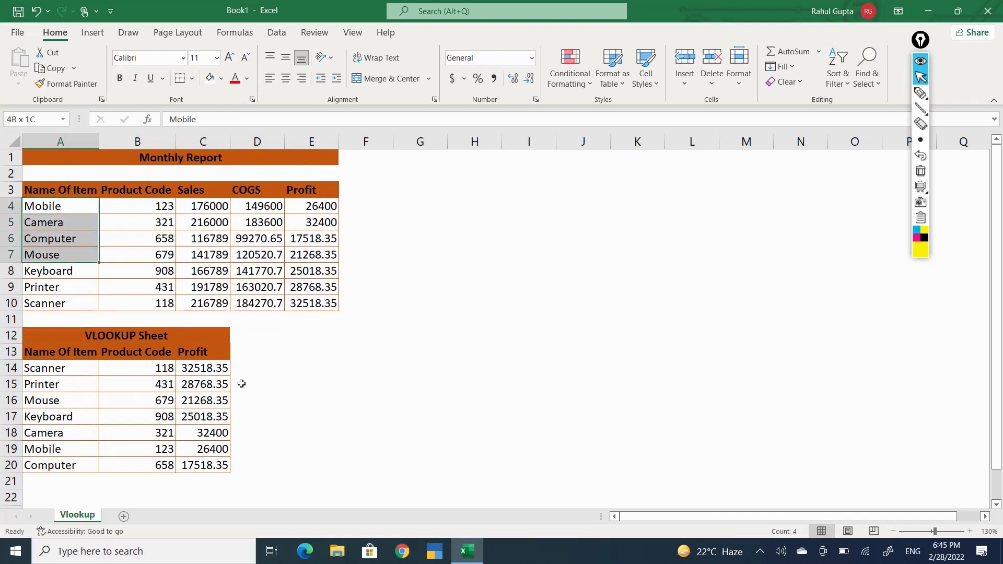
pyautogui.press('Down')
pyautogui.press('Down')
pyautogui.press('Down')
pyautogui.press('Down')
pyautogui.press('Down')
pyautogui.press('Down')
pyautogui.press('Down')
pyautogui.press('Down')
pyautogui.press('Down')
pyautogui.press('Down')
pyautogui.press('Down')
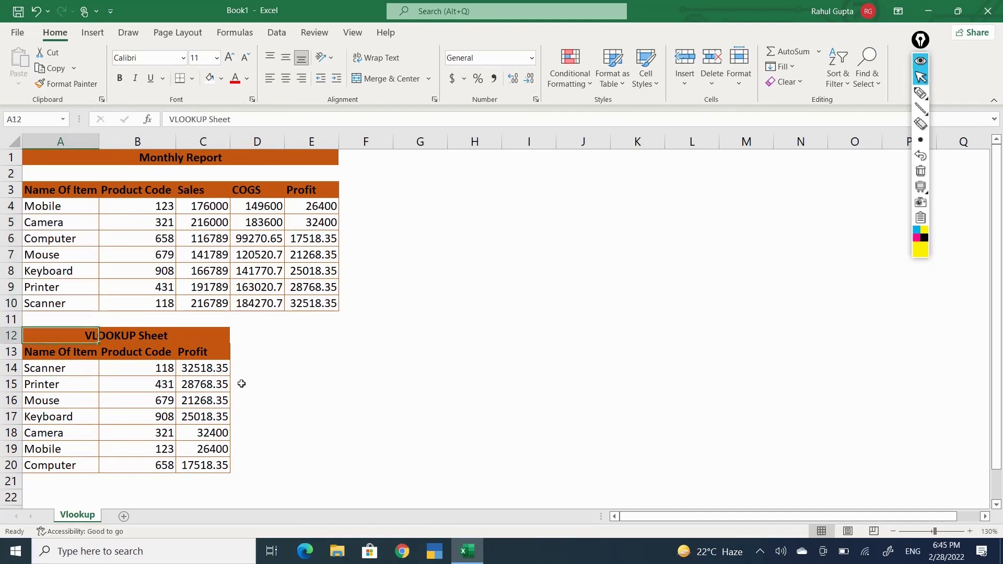
# - Start a new VLOOKUP formula in B14 with A14 as the lookup value
pyautogui.press('Up')
pyautogui.press('Right')
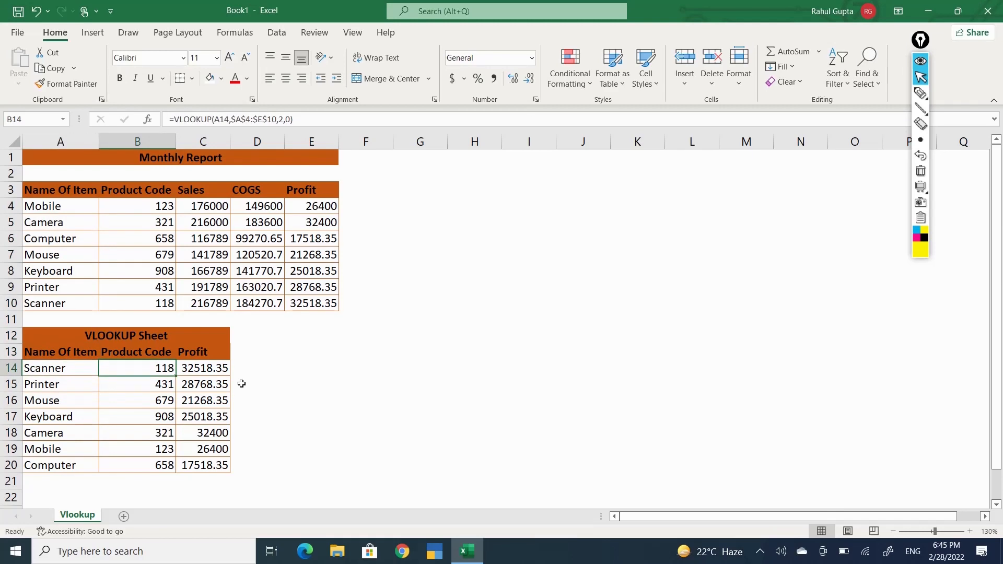
pyautogui.press('F2')
pyautogui.press('Escape')
pyautogui.write('=V')
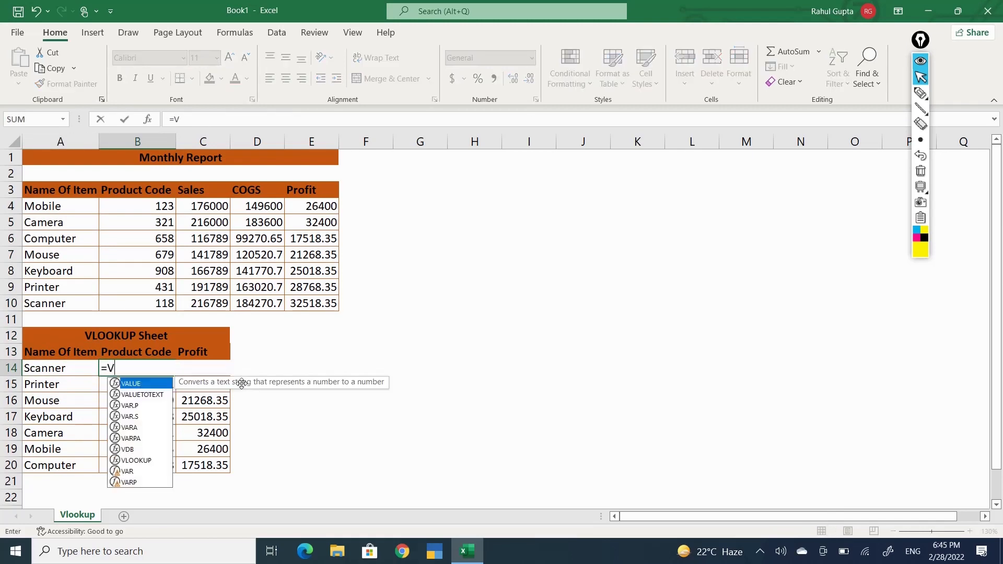
pyautogui.write('LOOKUP(')
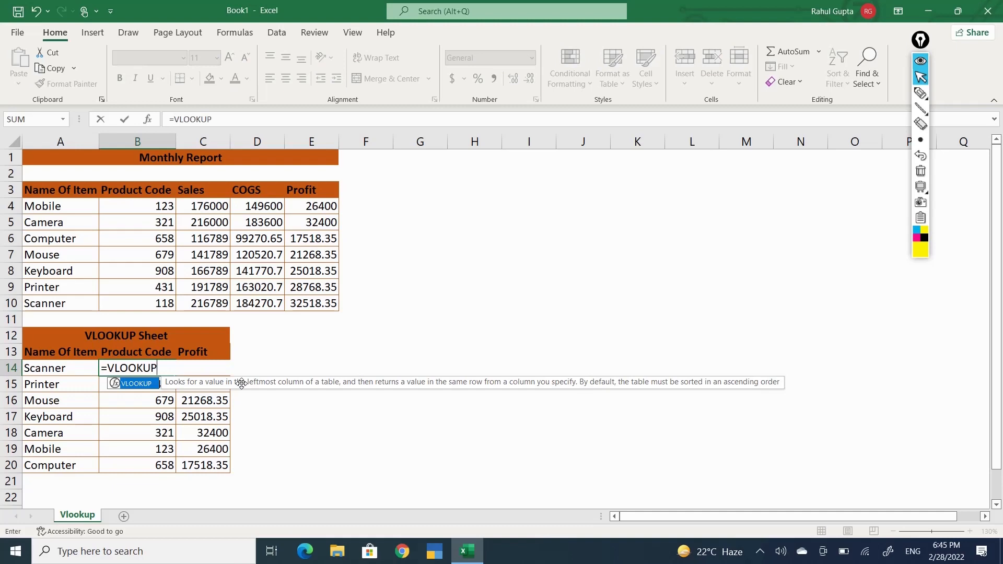
pyautogui.moveTo(709, 551)
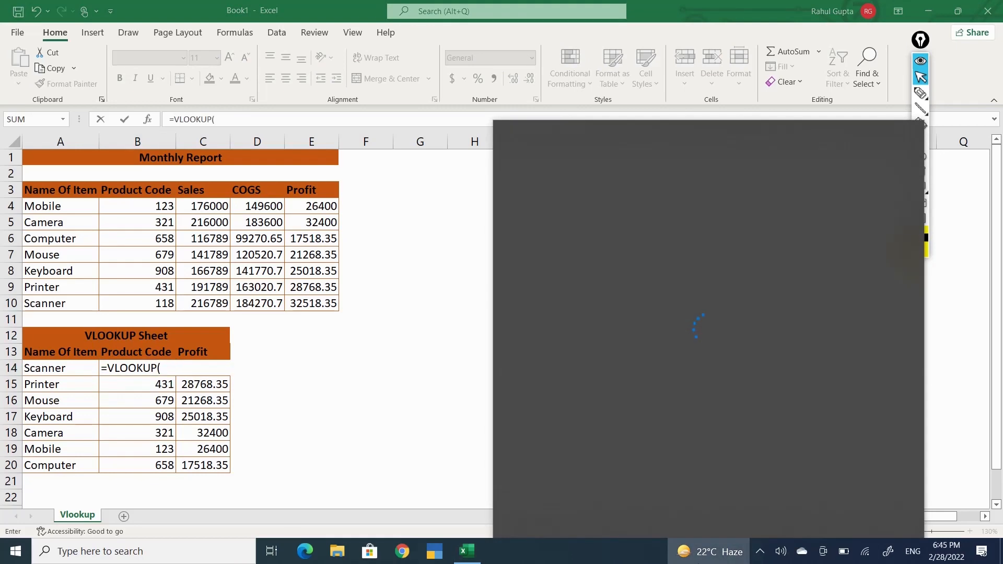
pyautogui.click(891, 140)
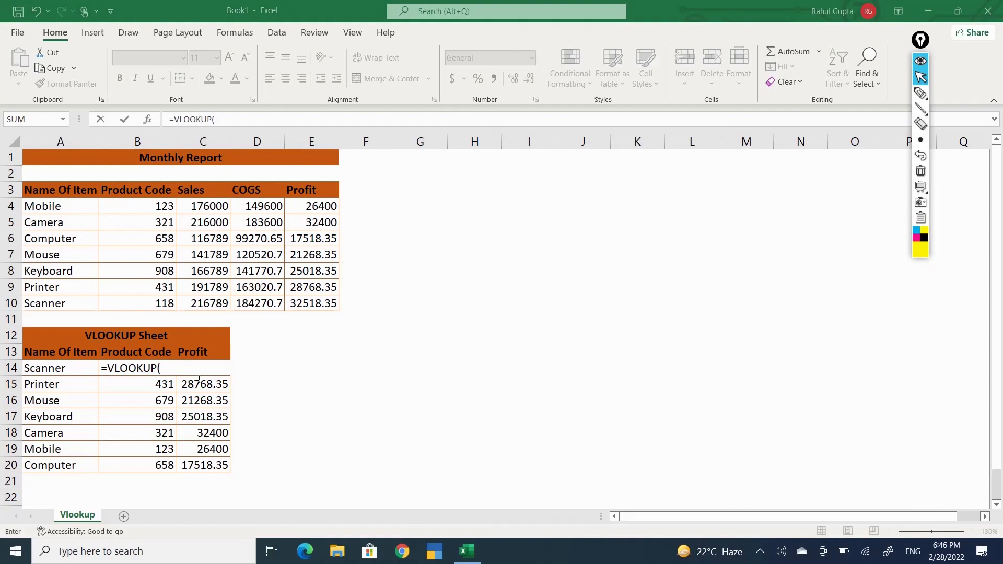
pyautogui.click(59, 367)
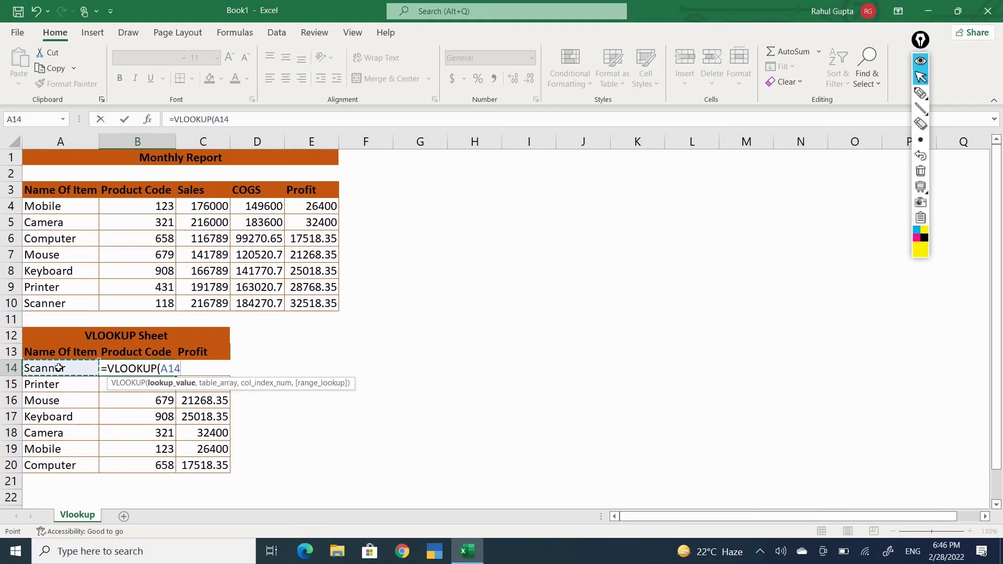
pyautogui.write(',')
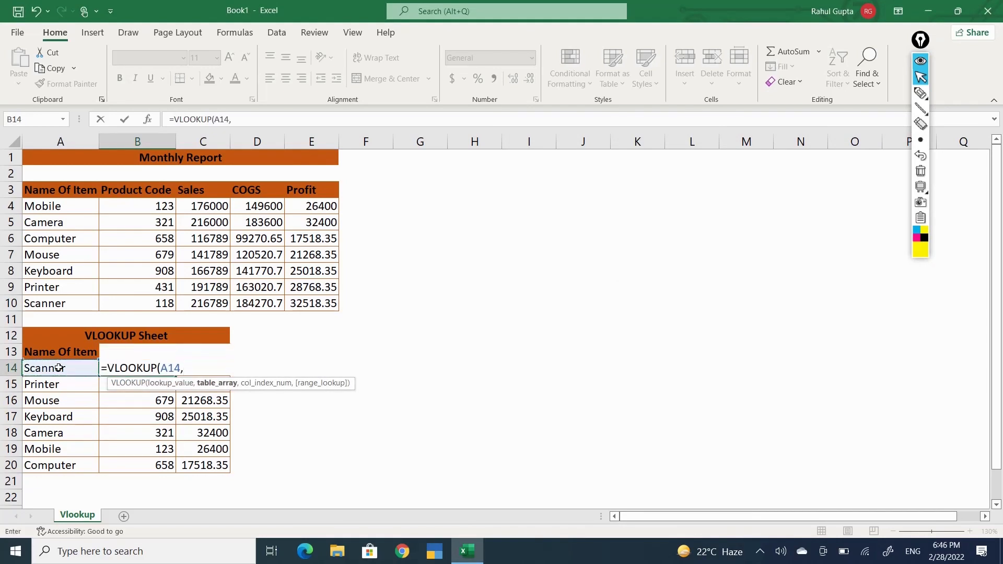
# - Set the table array of the B14 formula to the Monthly Report data in A4:E10
pyautogui.click(51, 208)
pyautogui.press('Down')
pyautogui.hotkey('shift', 'Down')
pyautogui.hotkey('shift', 'Down')
pyautogui.hotkey('shift', 'Down')
pyautogui.hotkey('shift', 'Down')
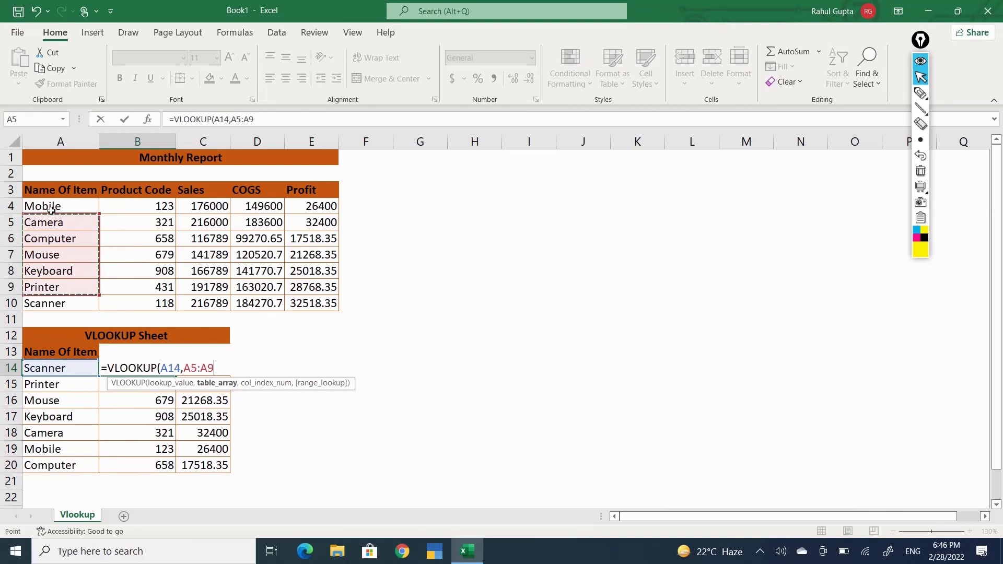
pyautogui.press('Up')
pyautogui.hotkey('shift', 'Down')
pyautogui.hotkey('shift', 'Down')
pyautogui.hotkey('shift', 'Down')
pyautogui.hotkey('shift', 'Down')
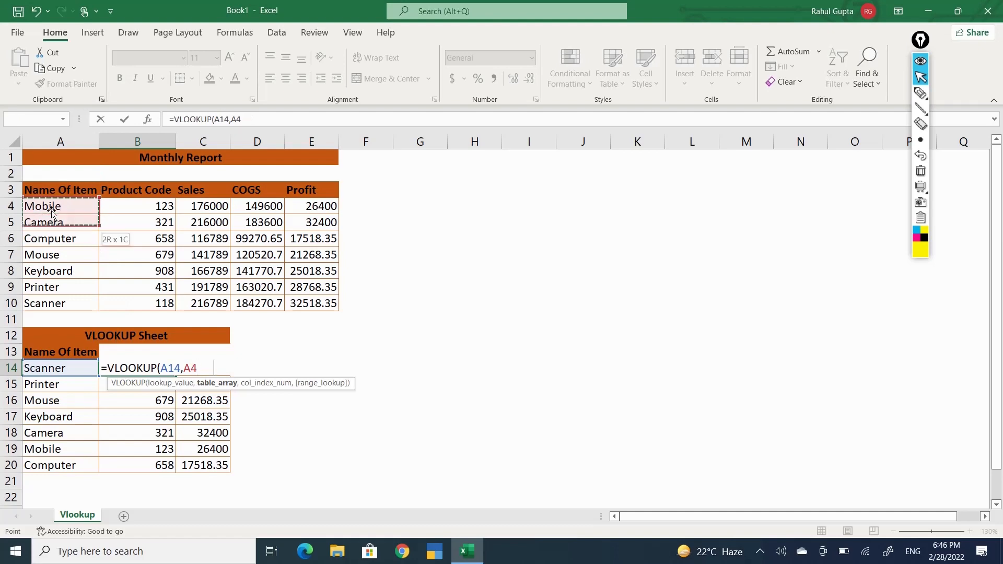
pyautogui.hotkey('shift', 'Down')
pyautogui.hotkey('shift', 'Down')
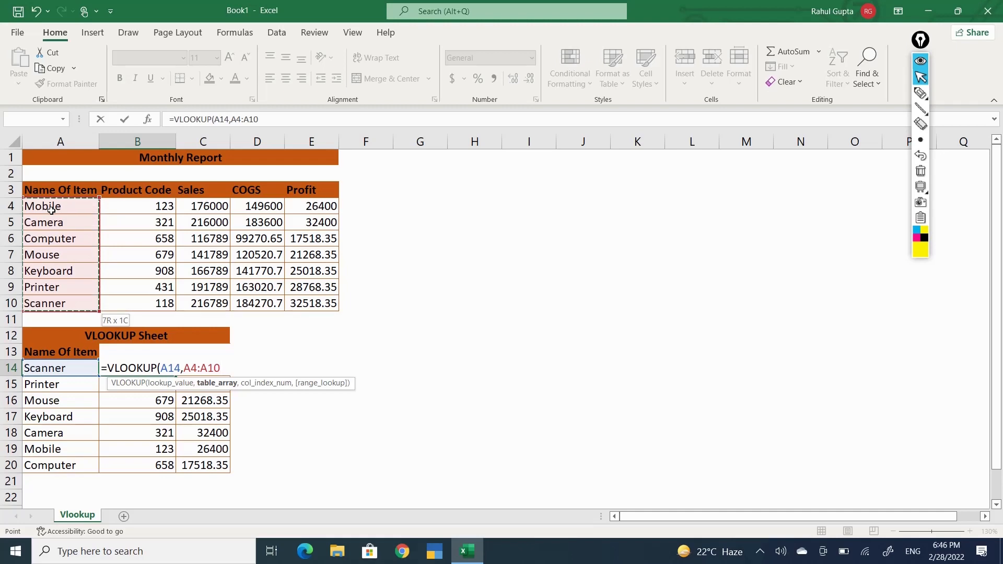
pyautogui.hotkey('shift', 'Right')
pyautogui.hotkey('shift', 'Right')
pyautogui.hotkey('shift', 'Right')
pyautogui.hotkey('shift', 'Right')
pyautogui.hotkey('shift', 'Right')
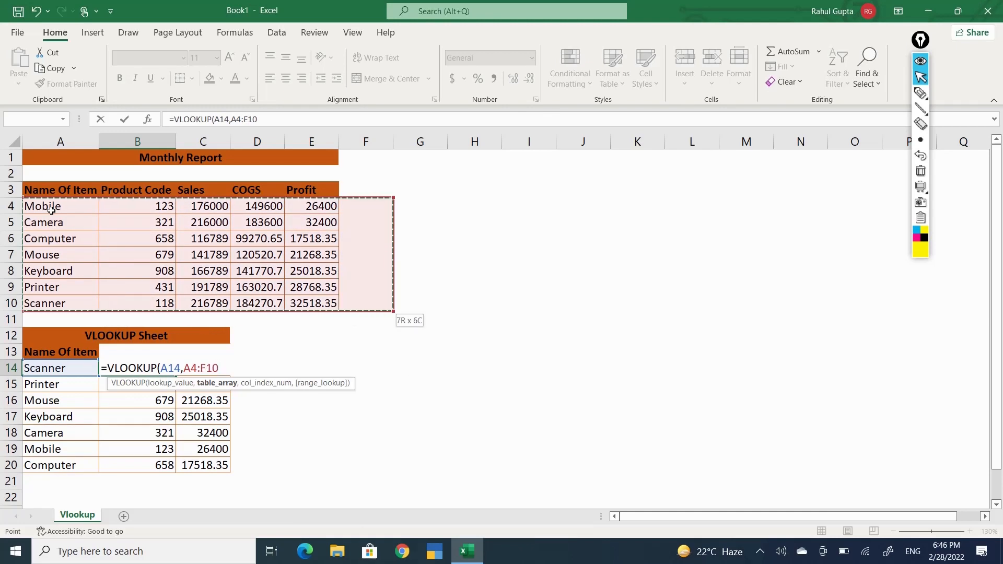
pyautogui.hotkey('shift', 'Left')
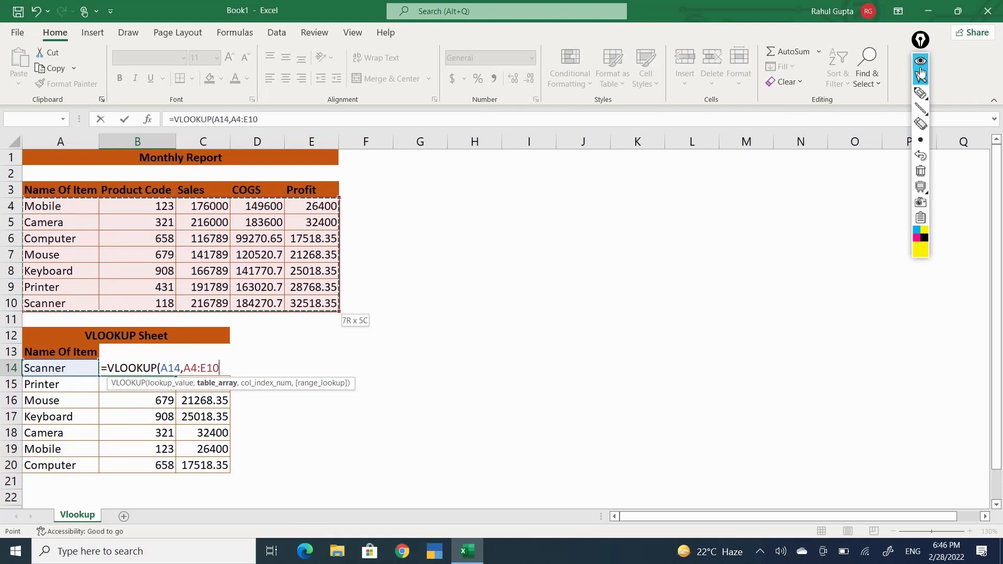
# - Handwrite a "2" over the Monthly Report's Product Code column, and clear all annotations
pyautogui.click(919, 94)
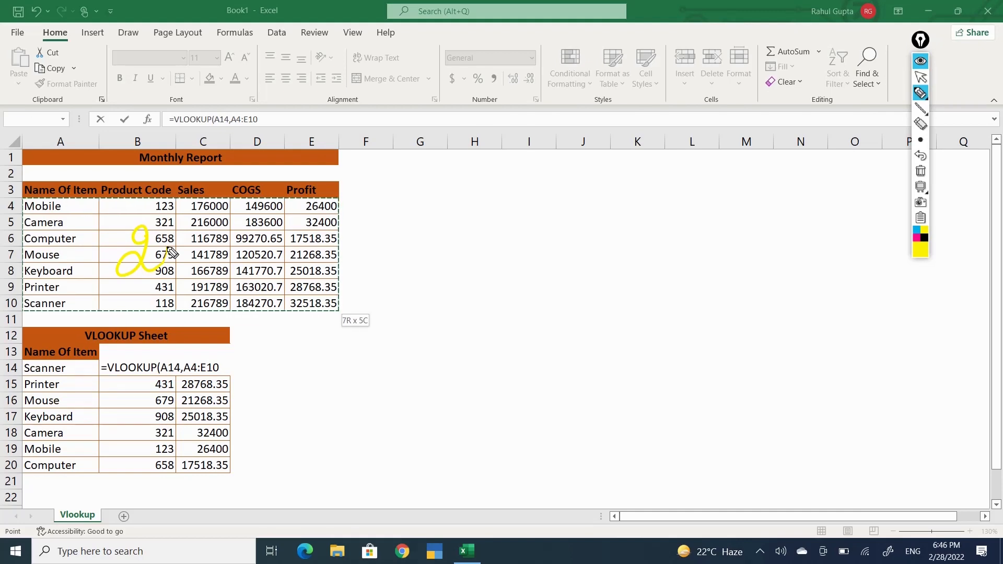
pyautogui.hotkey('ctrl', 'shift', '2')
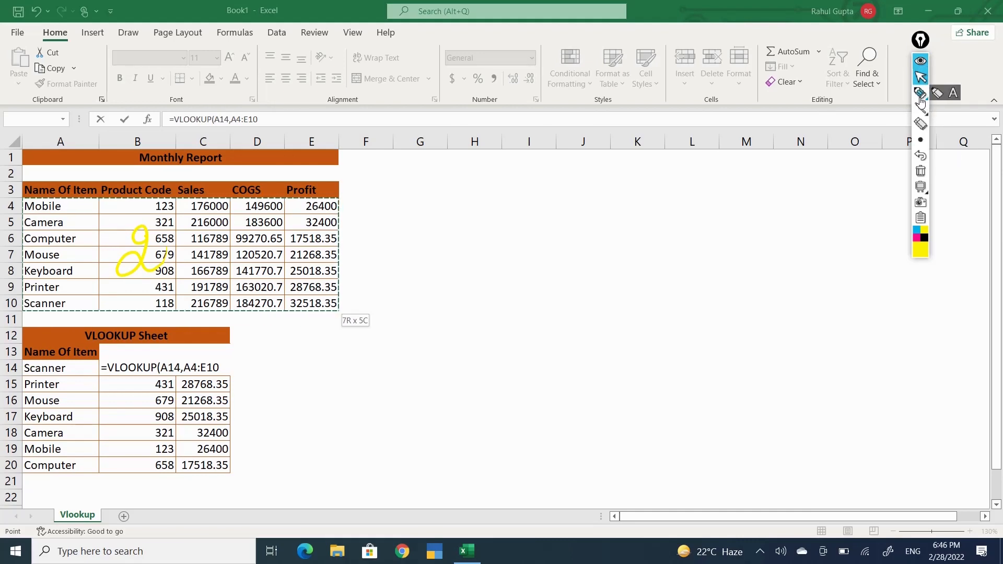
pyautogui.click(920, 170)
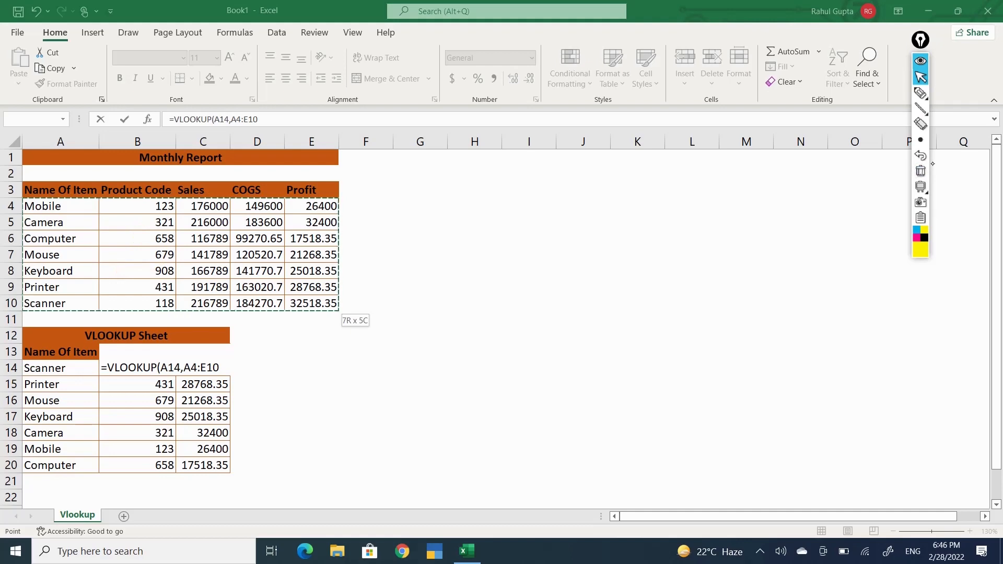
# - Make the table array absolute and complete the B14 formula as =VLOOKUP(A14,$A$4:$E$10,2,0)
pyautogui.press('F4')
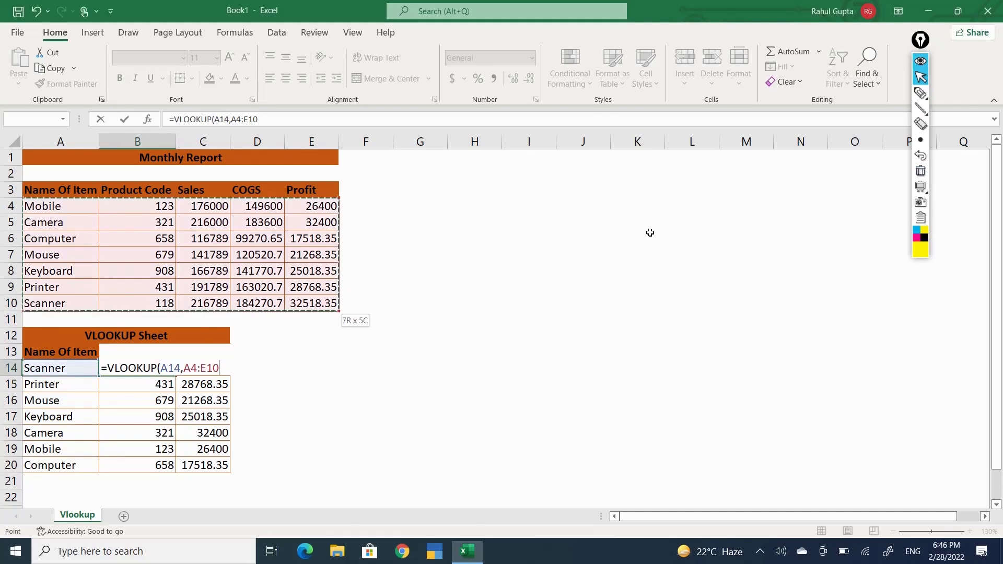
pyautogui.write(',2,0)')
pyautogui.hotkey('ctrl', 'Return')
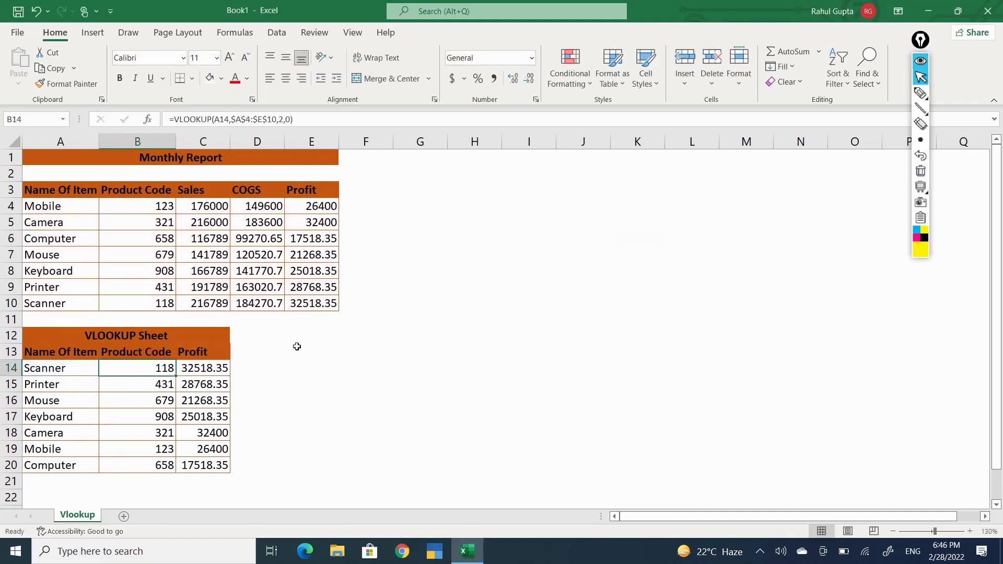
# - Enter "COGS" in cell E14 beside the VLOOKUP Sheet table
pyautogui.click(270, 343)
pyautogui.press('Down')
pyautogui.press('Down')
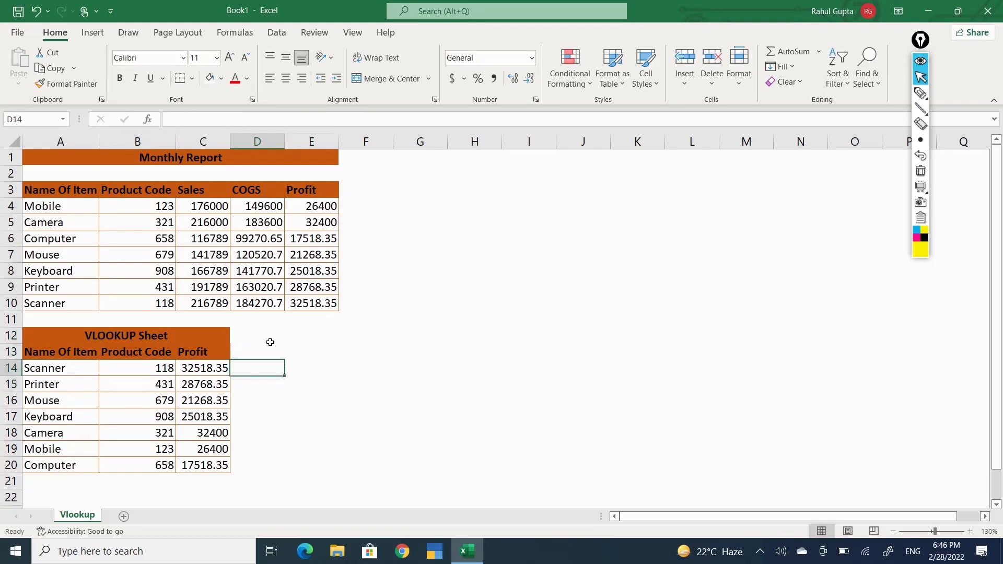
pyautogui.press('Right')
pyautogui.write('c')
pyautogui.press('BackSpace')
pyautogui.write('COGS')
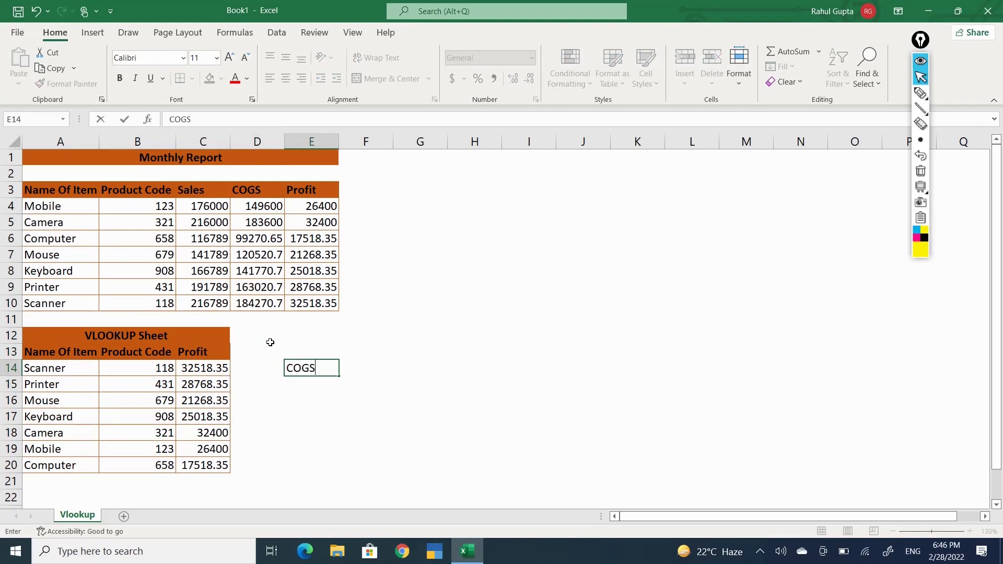
pyautogui.hotkey('ctrl', 'Return')
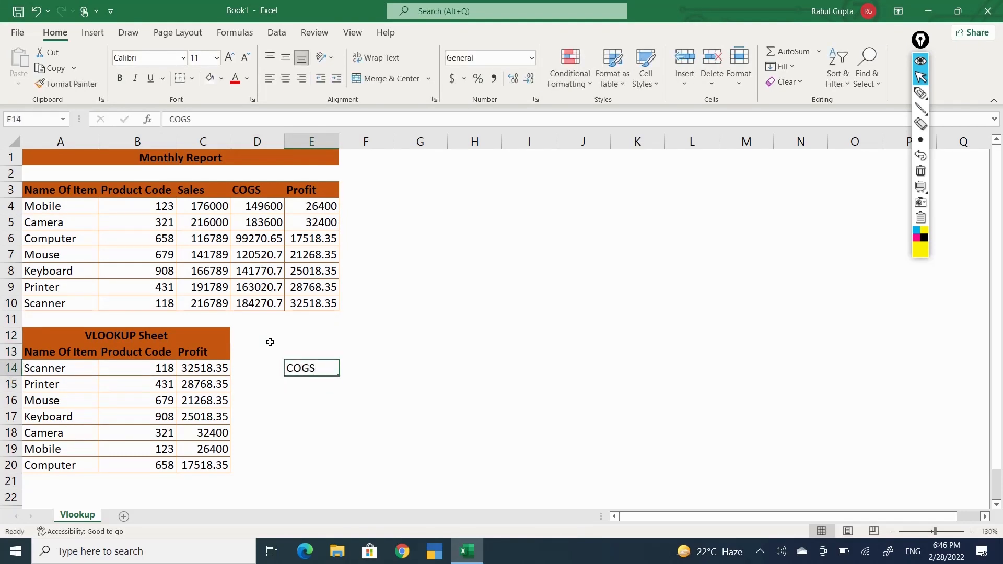
pyautogui.press('Down')
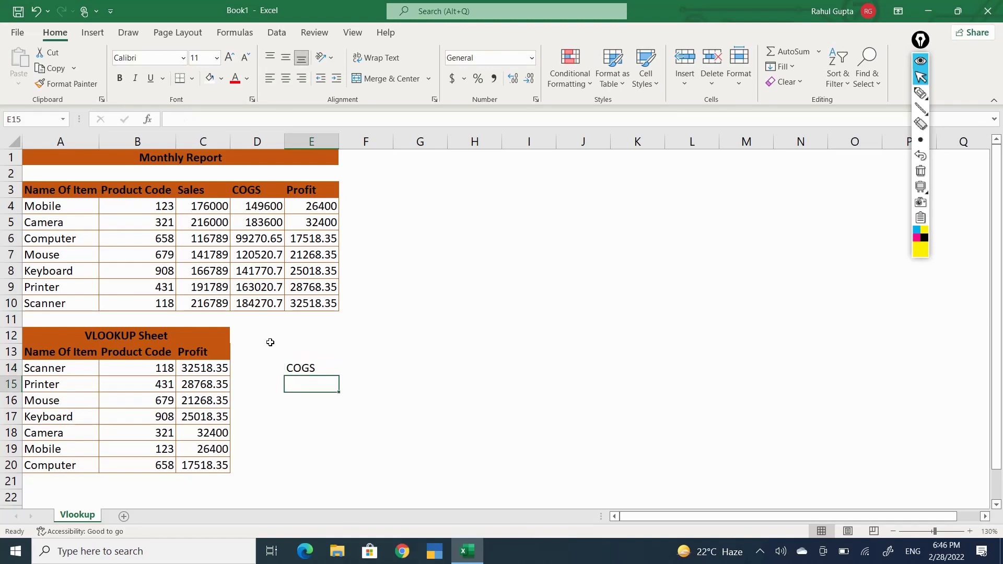
pyautogui.press('Up')
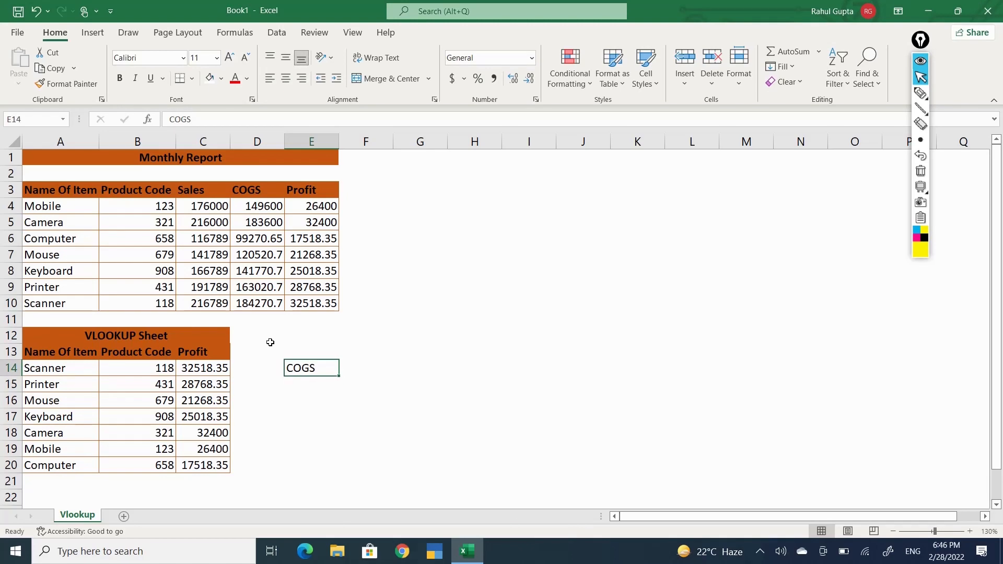
# - Copy the COGS label from E14 up into E13 as the column heading
pyautogui.hotkey('ctrl', 'c')
pyautogui.press('Up')
pyautogui.press('Return')
# - Begin a VLOOKUP formula in E14 with lookup value A14 and absolute table array $A$4:$E$10
pyautogui.write('=VLOOK')
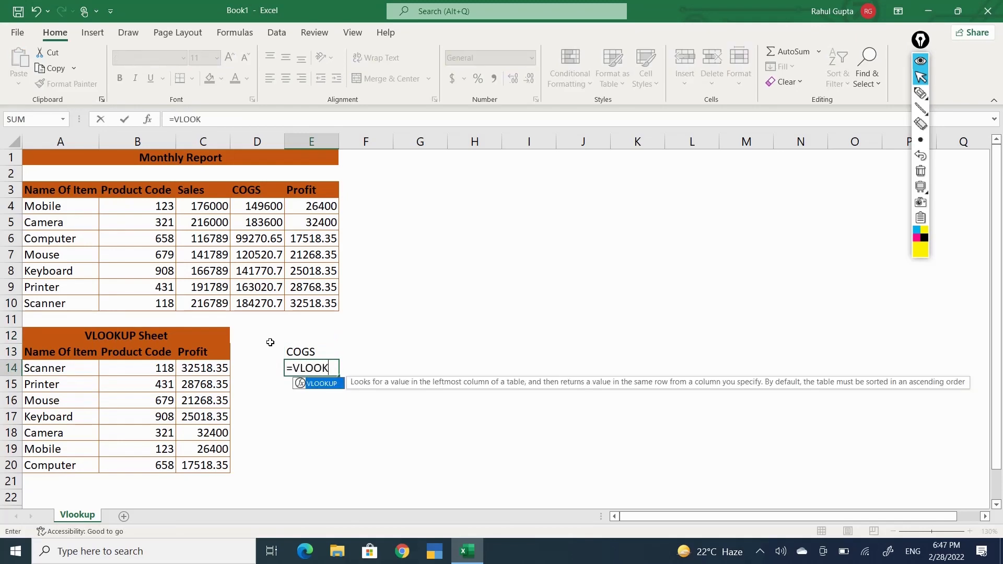
pyautogui.write('UP(')
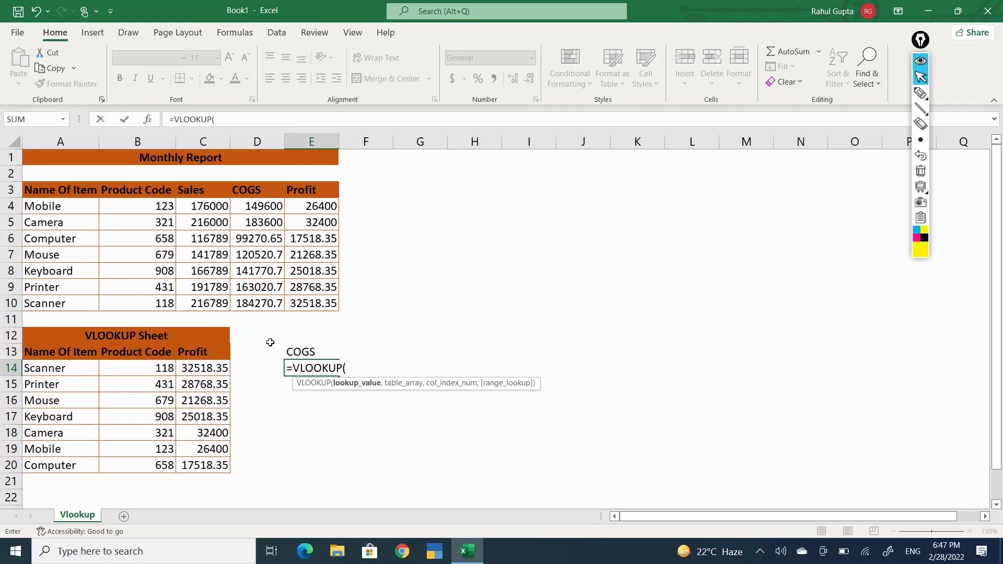
pyautogui.click(66, 368)
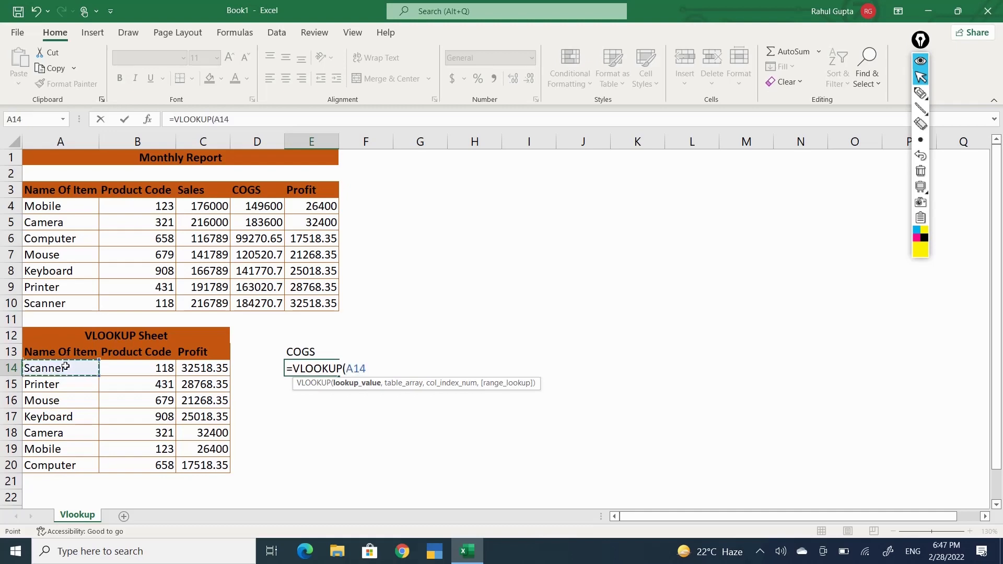
pyautogui.write(',')
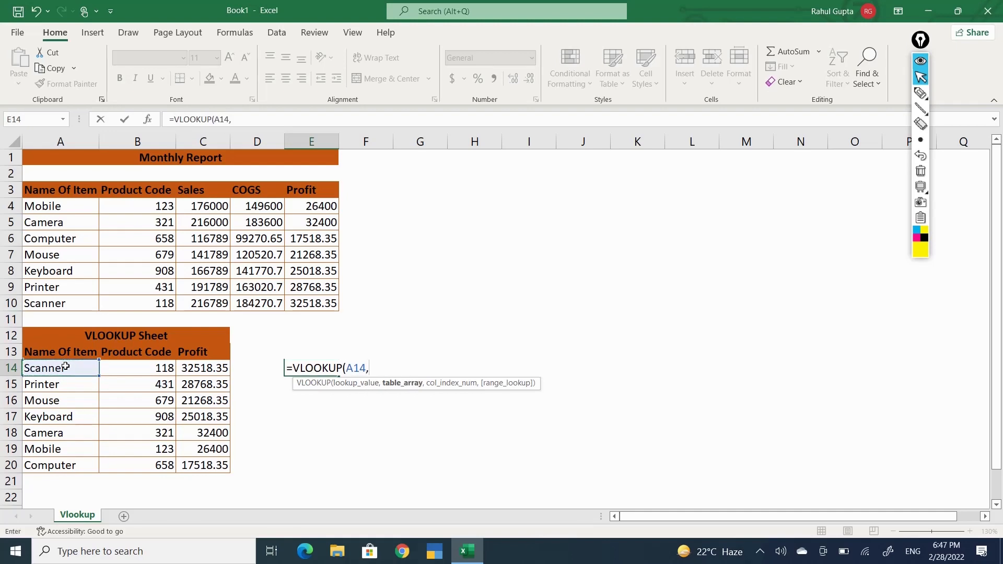
pyautogui.click(30, 213)
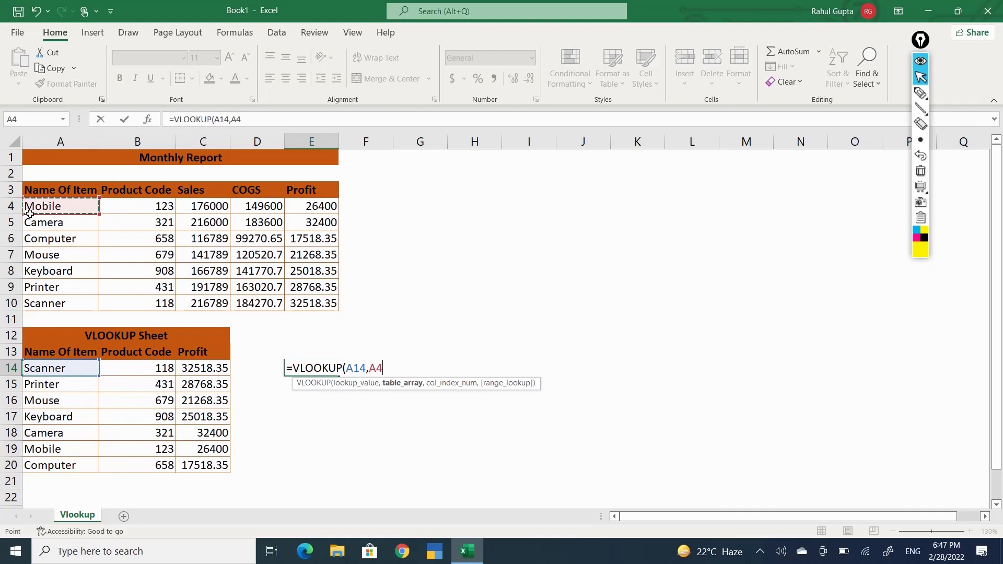
pyautogui.moveTo(29, 214); pyautogui.dragTo(334, 308)
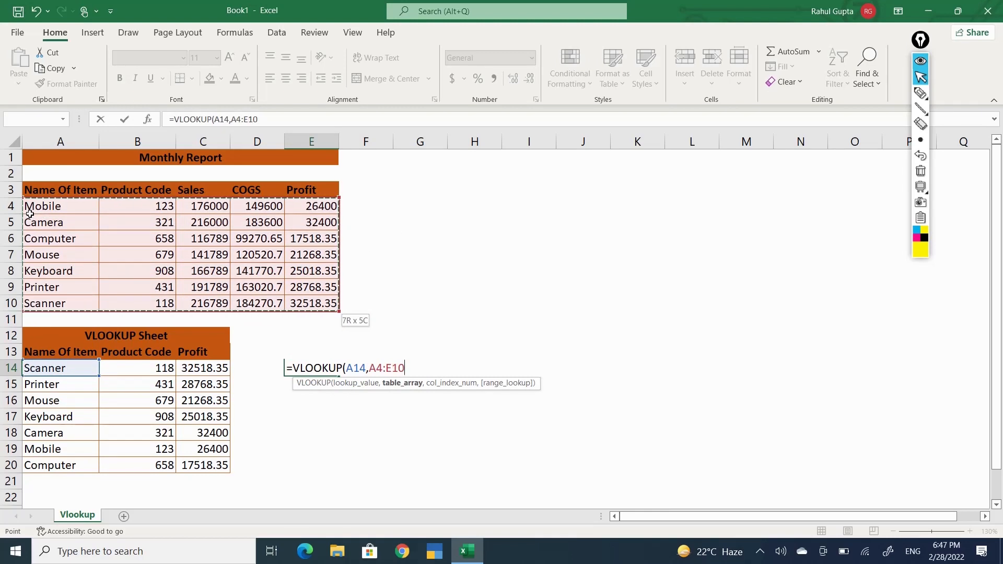
pyautogui.press('F4')
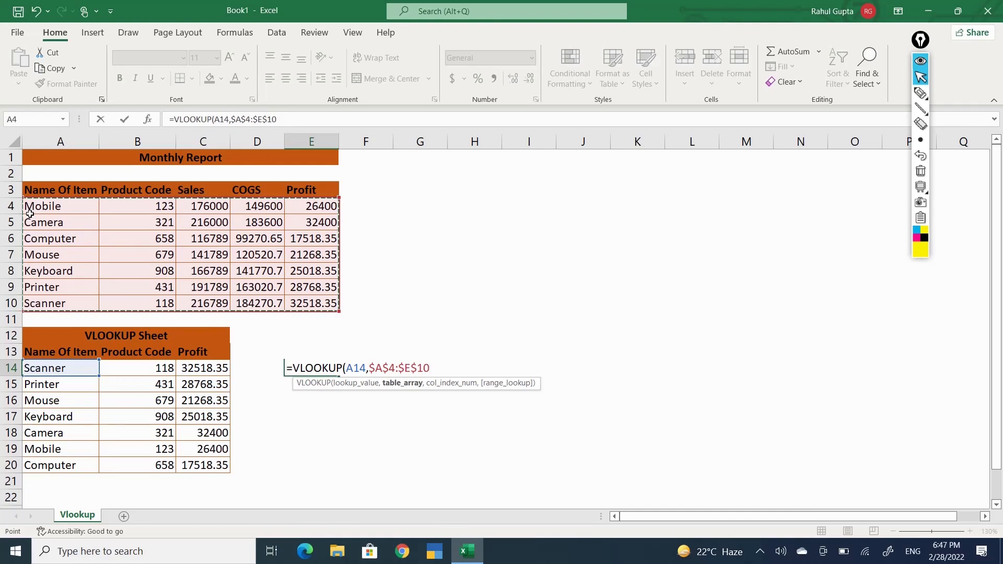
pyautogui.write(',')
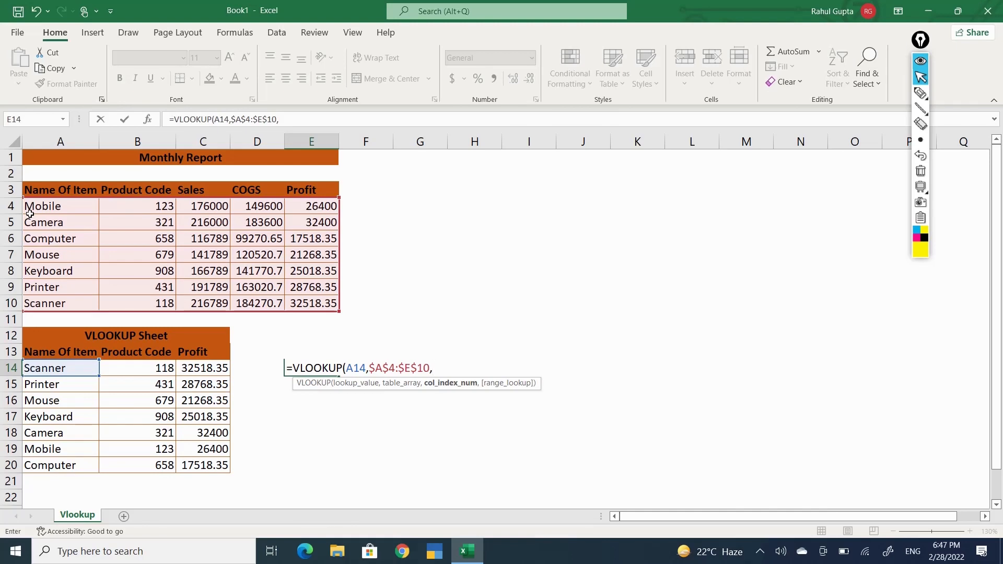
# - Handwrite the numbers 1 to 5 over the five Monthly Report columns, from Name Of Item to Profit
pyautogui.click(921, 93)
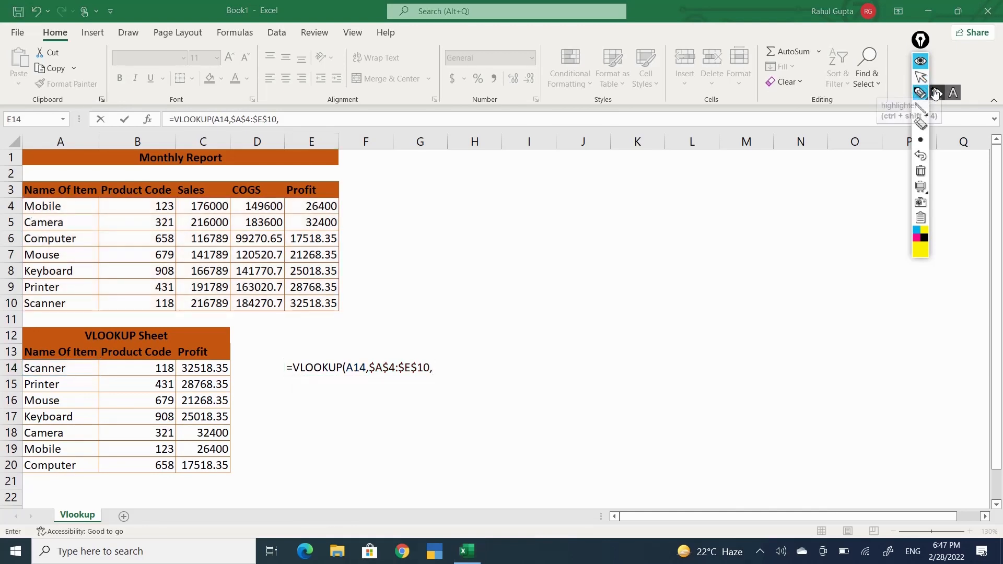
pyautogui.moveTo(52, 224); pyautogui.dragTo(61, 276)
pyautogui.moveTo(120, 241); pyautogui.dragTo(205, 269)
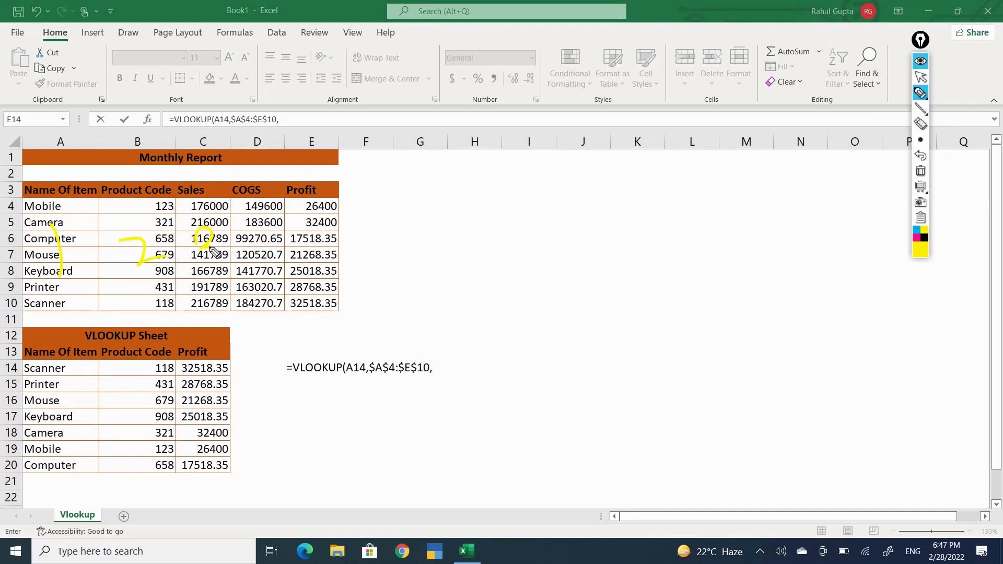
pyautogui.moveTo(251, 220); pyautogui.dragTo(269, 277)
pyautogui.moveTo(316, 225)
pyautogui.mouseDown()
pyautogui.moveTo(320, 251)
pyautogui.moveTo(303, 267)
pyautogui.mouseUp()
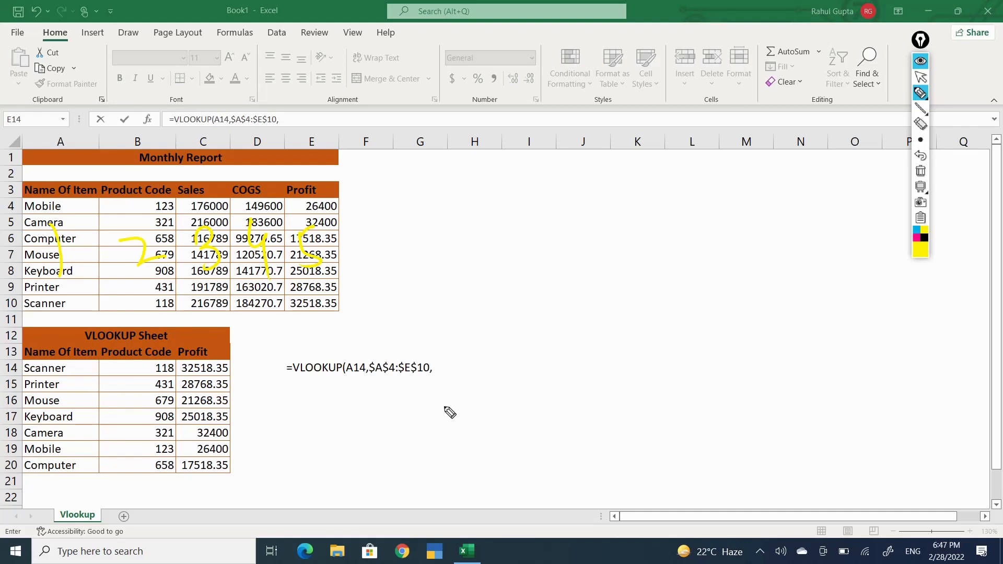
pyautogui.moveTo(923, 94)
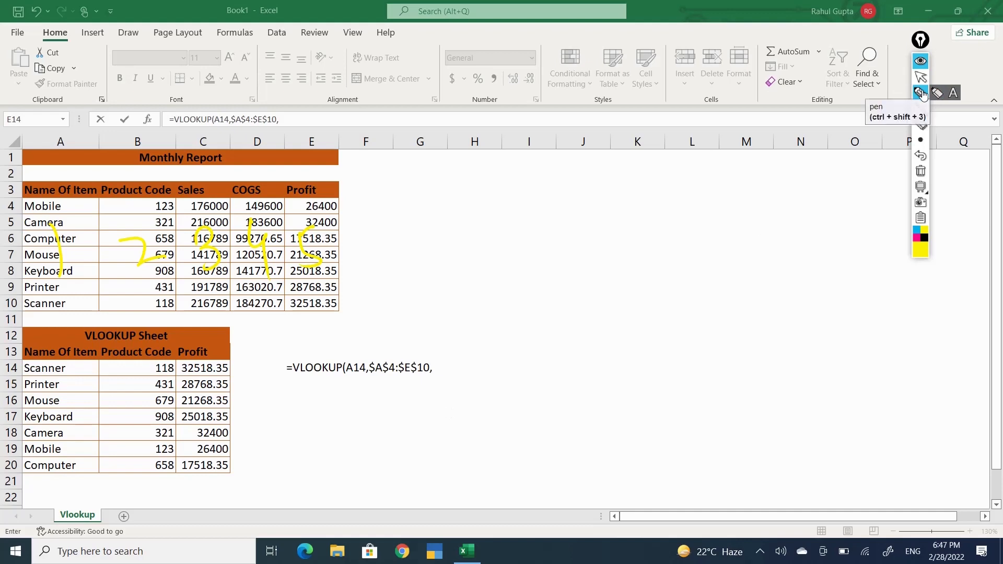